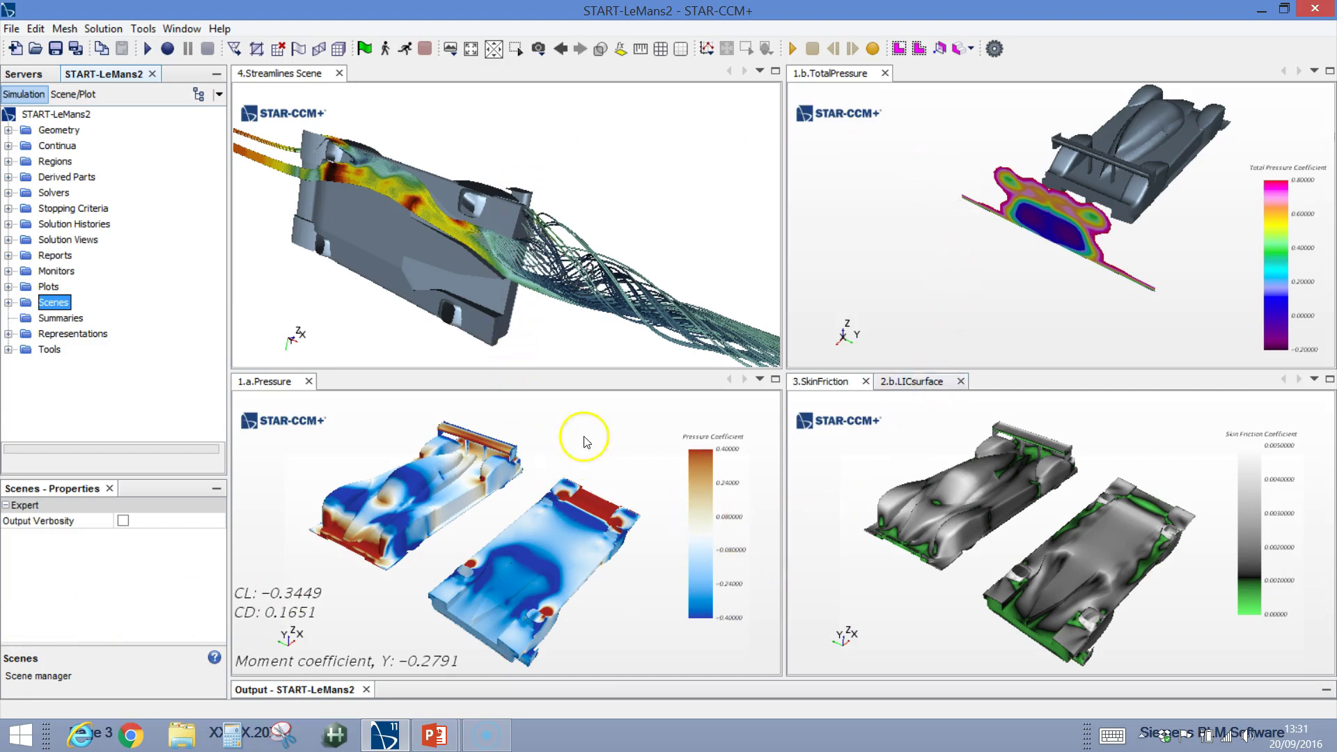
- Play the 4.Streamlines Scene animation and rotate the car to a zoomed-out, side-on view of the wake
click(571, 143)
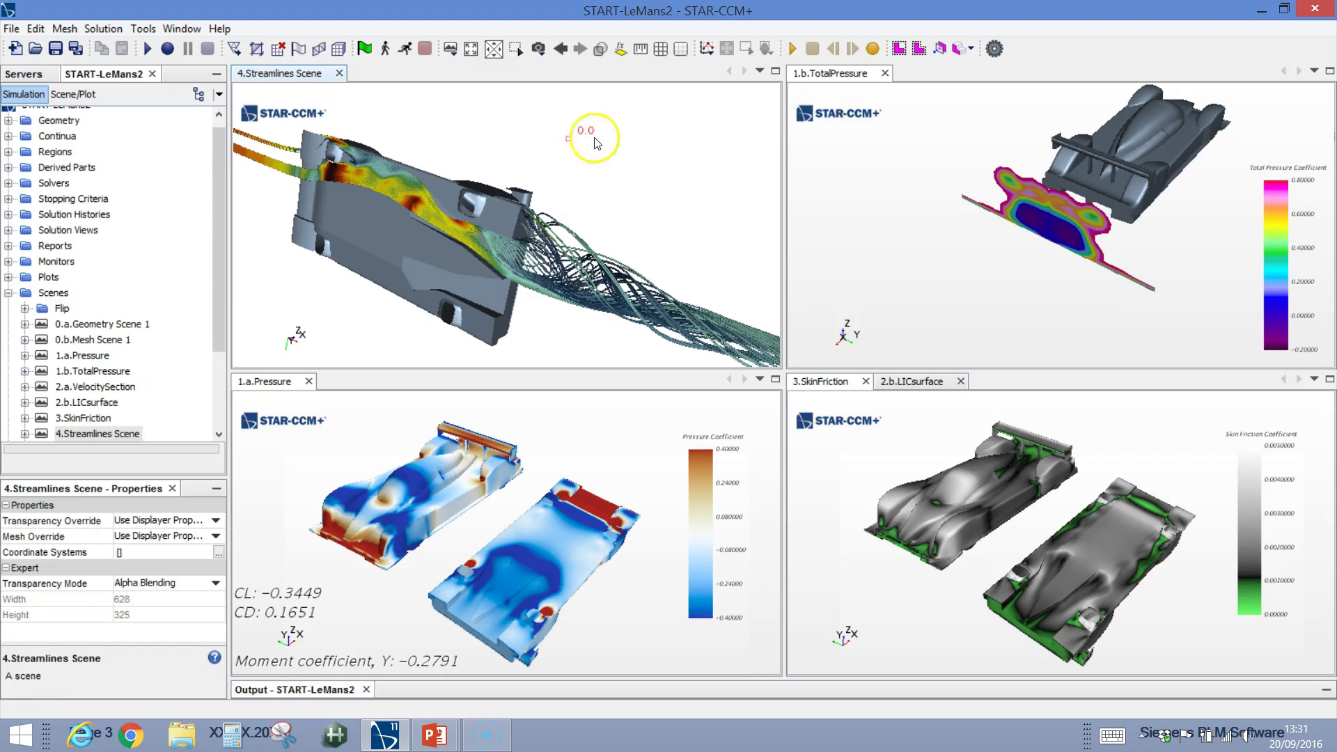
click(792, 49)
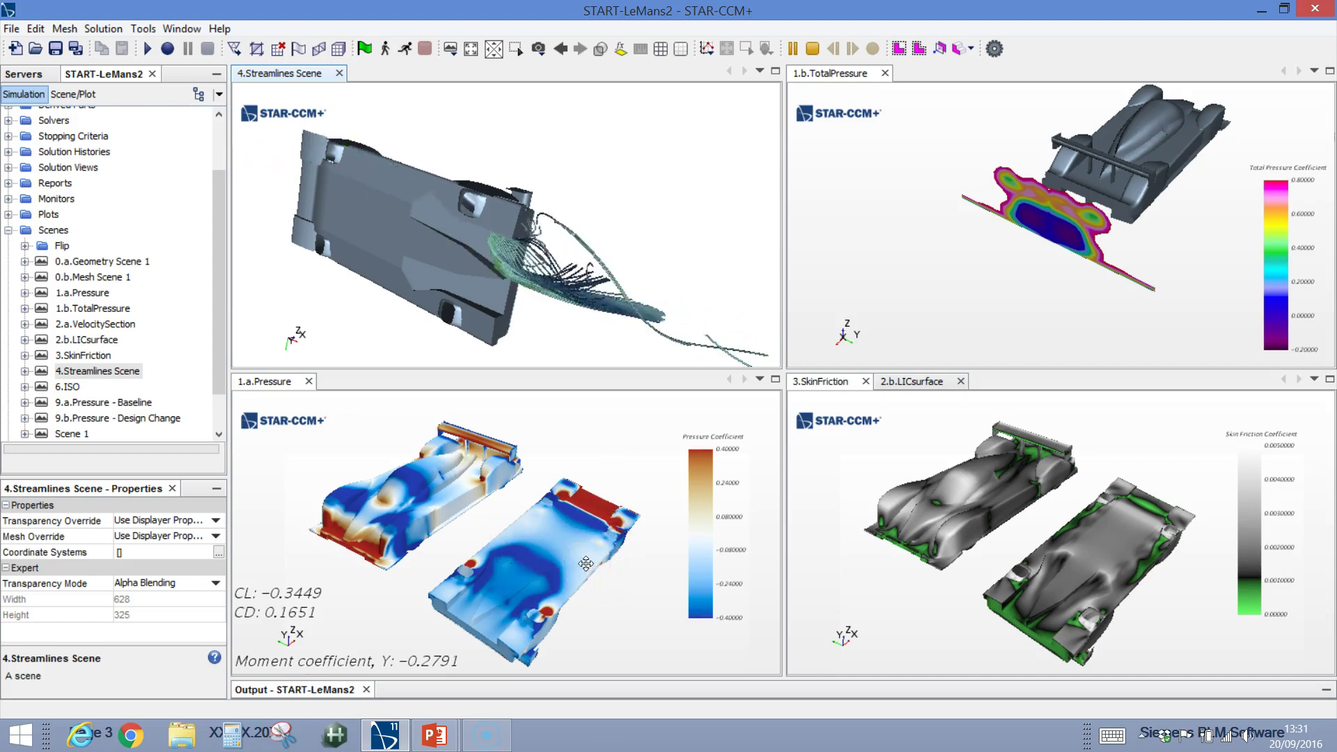
click(591, 455)
drag(470, 237, 565, 174)
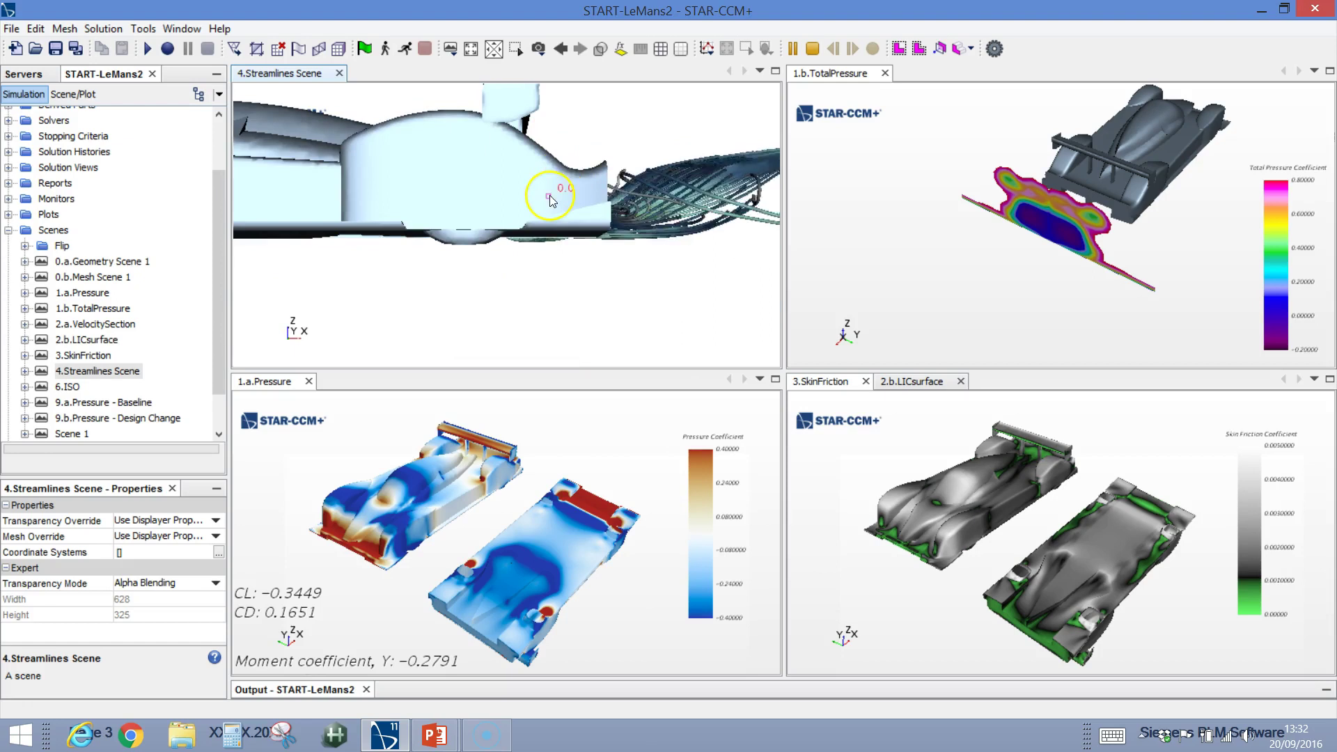
drag(551, 201, 448, 284)
scroll(527, 199, down, 5)
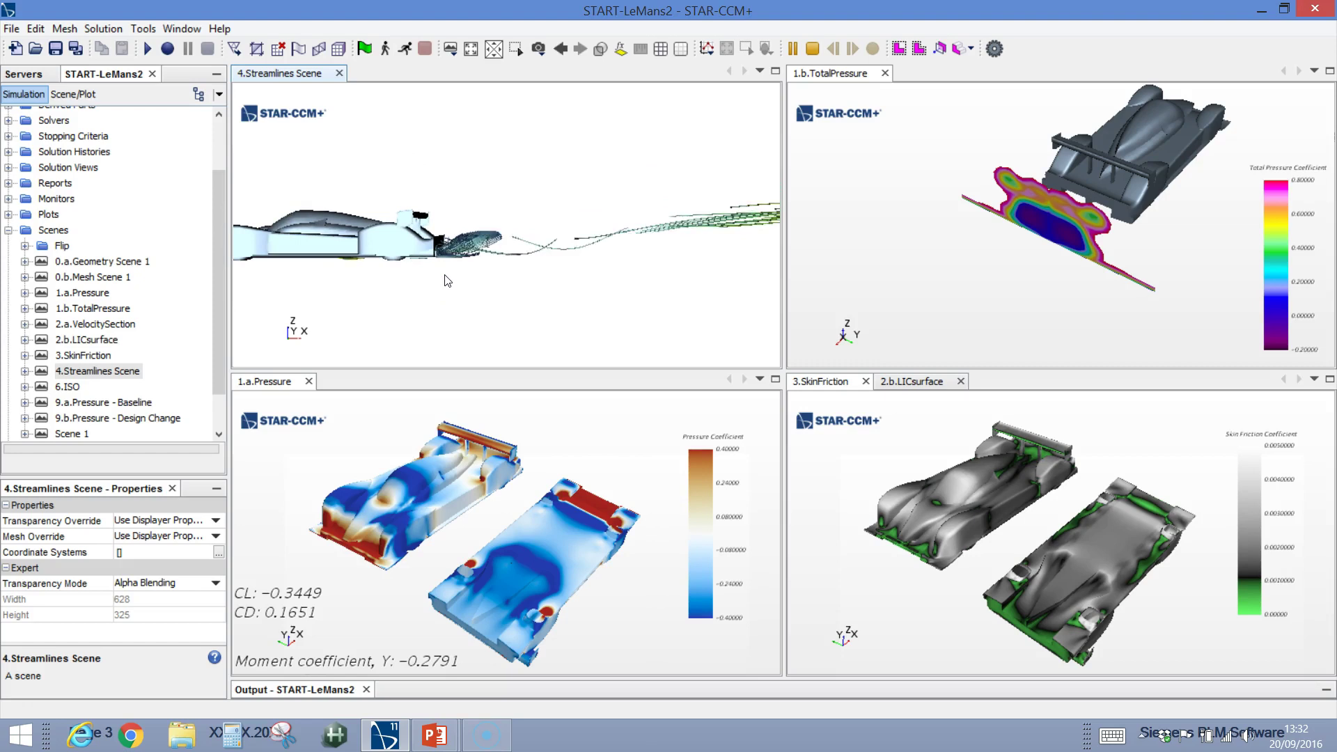
- Stop the streamline animation and play the section-plane sweep in the 1.b.TotalPressure scene
click(766, 49)
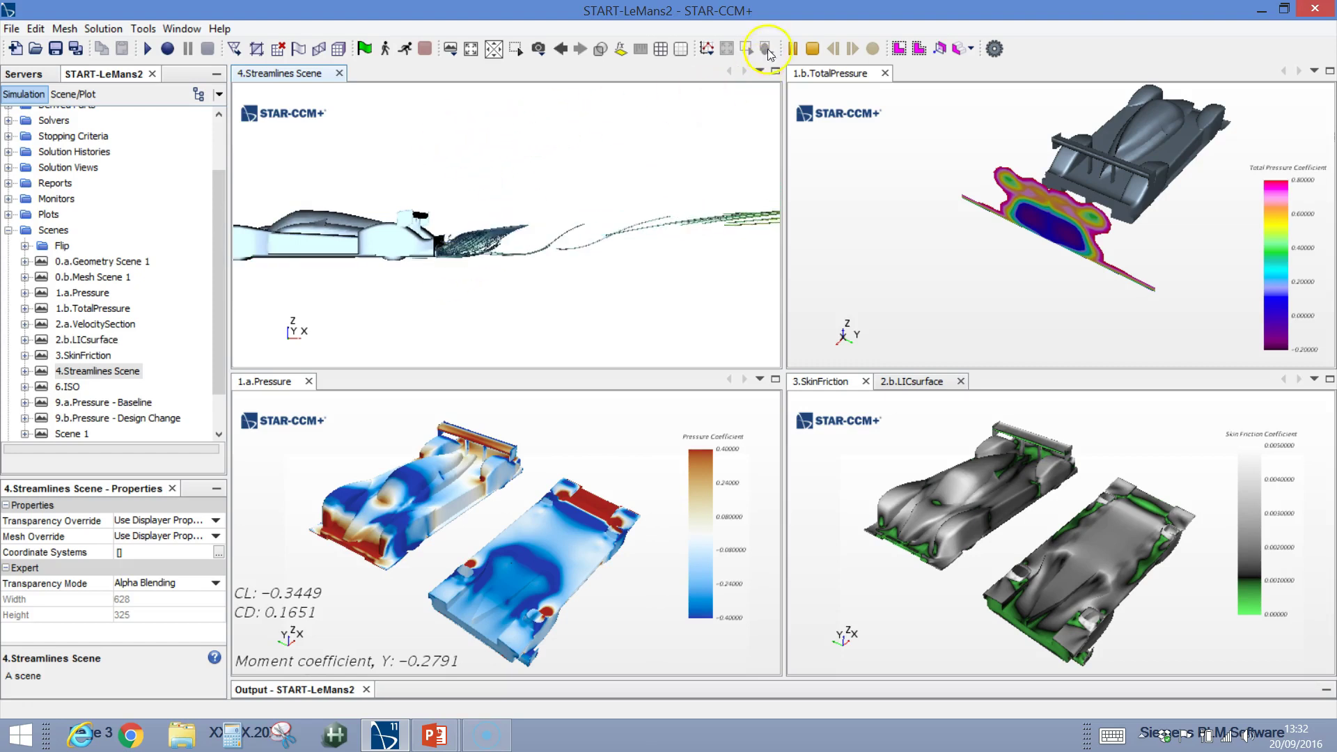
click(812, 48)
click(876, 181)
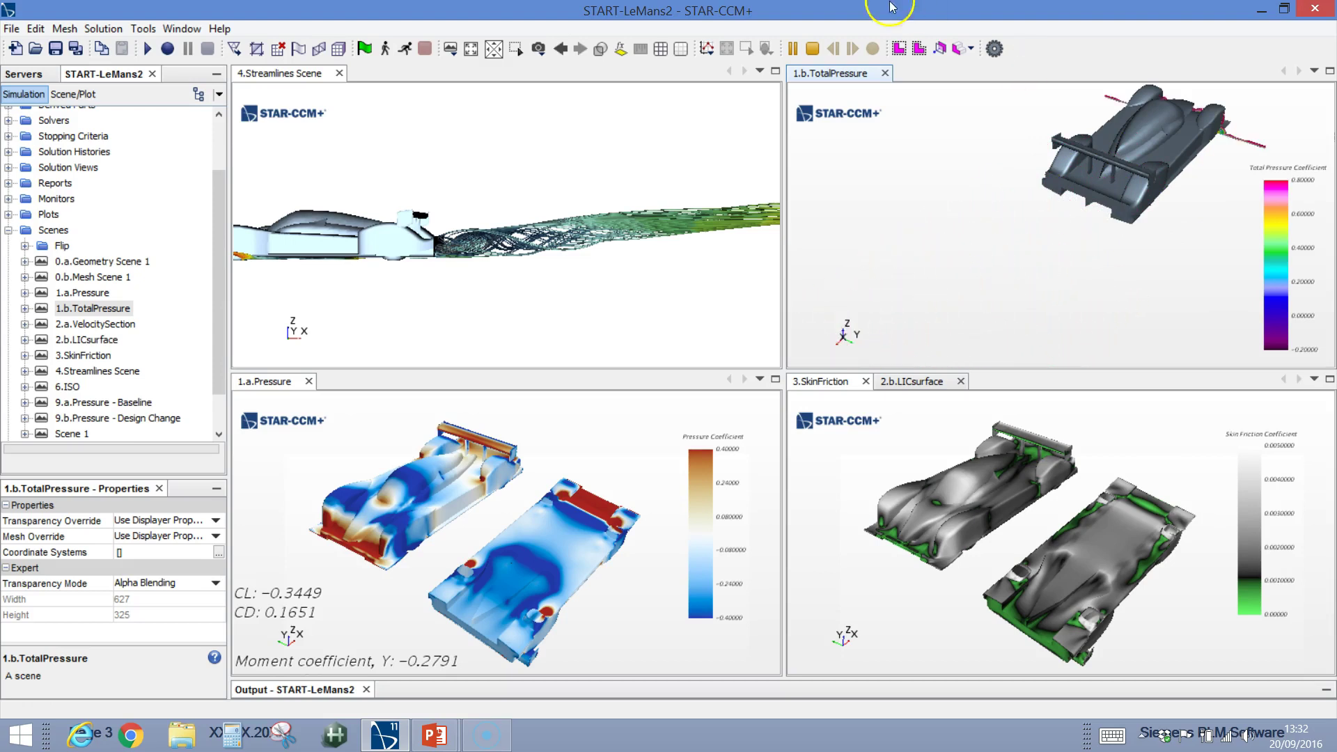
- Pause and reset the total-pressure animation, then display the 2.b.LICsurface scene in the lower-right pane
click(834, 46)
click(817, 43)
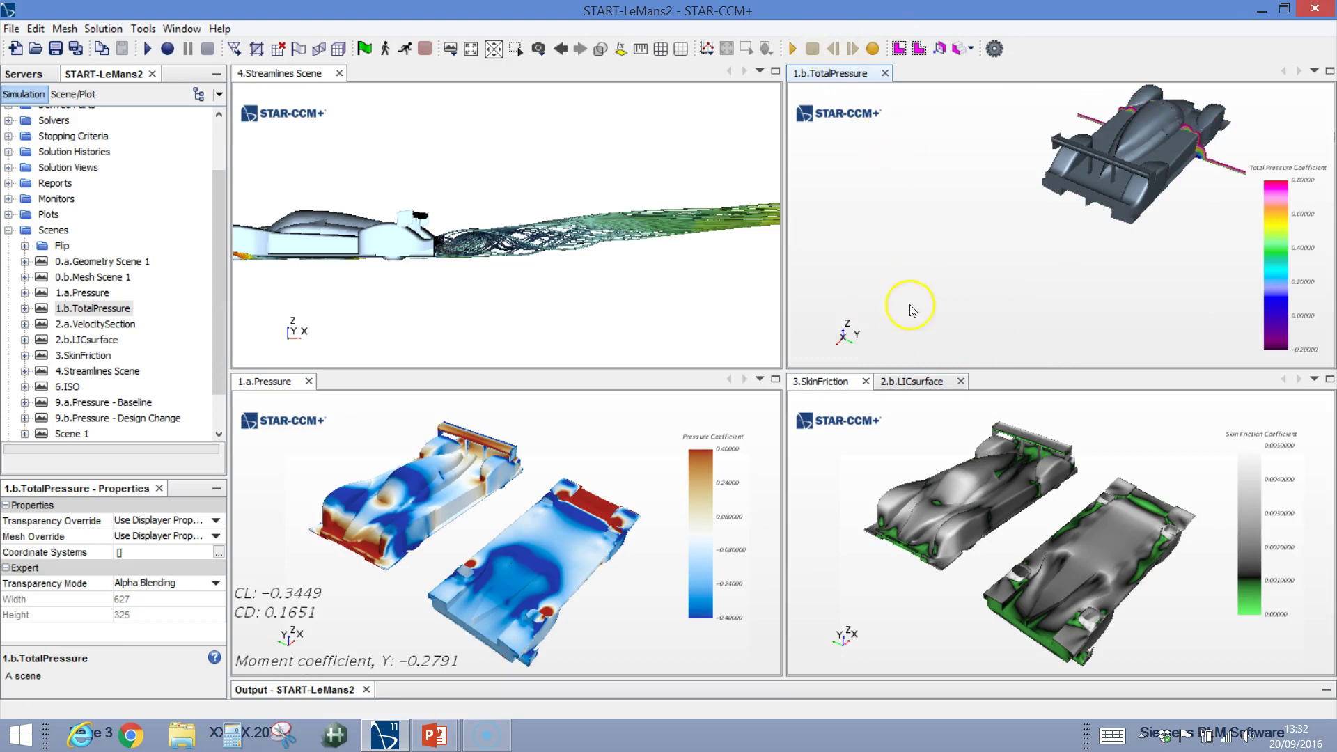
click(915, 382)
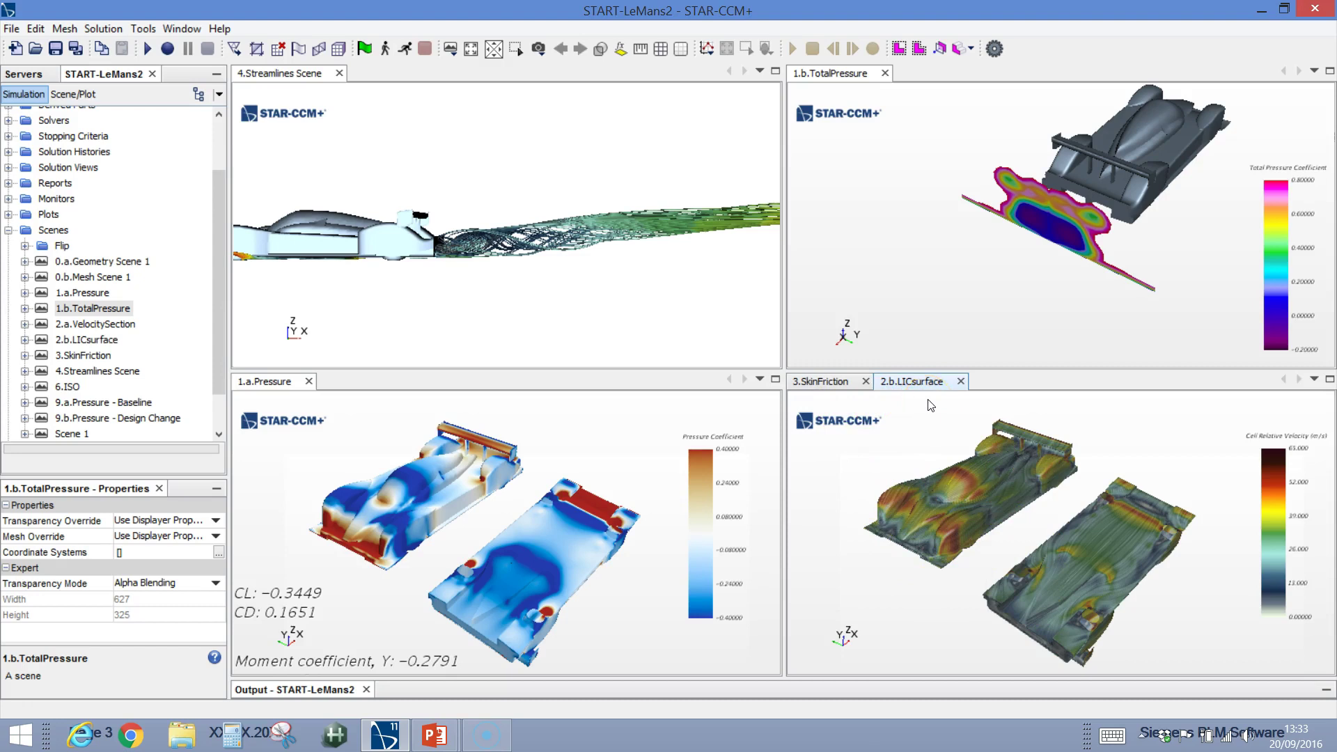
- Switch the lower-right pane back to the 3.SkinFriction scene
click(826, 387)
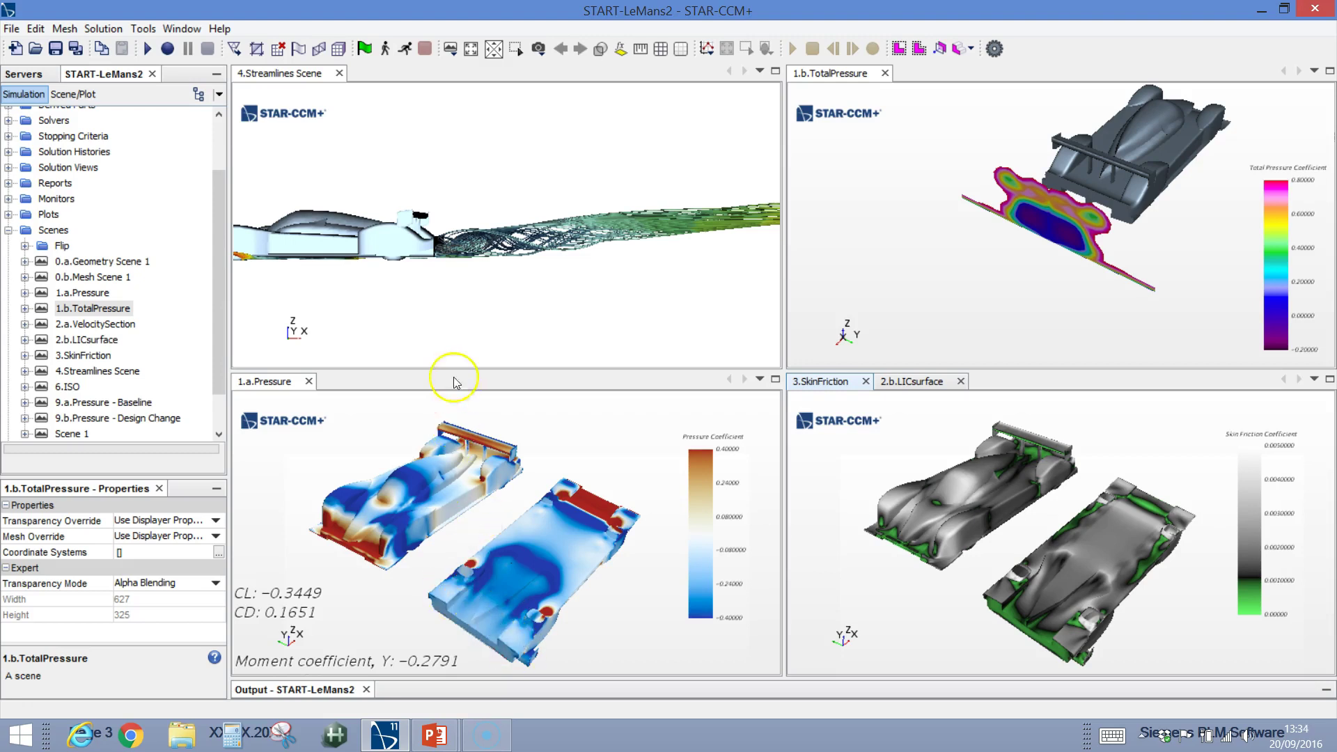
- Rotate the streamlines scene to an oblique view and zoom in on the car's rear wake
click(428, 261)
drag(428, 261, 452, 201)
scroll(453, 201, up, 6)
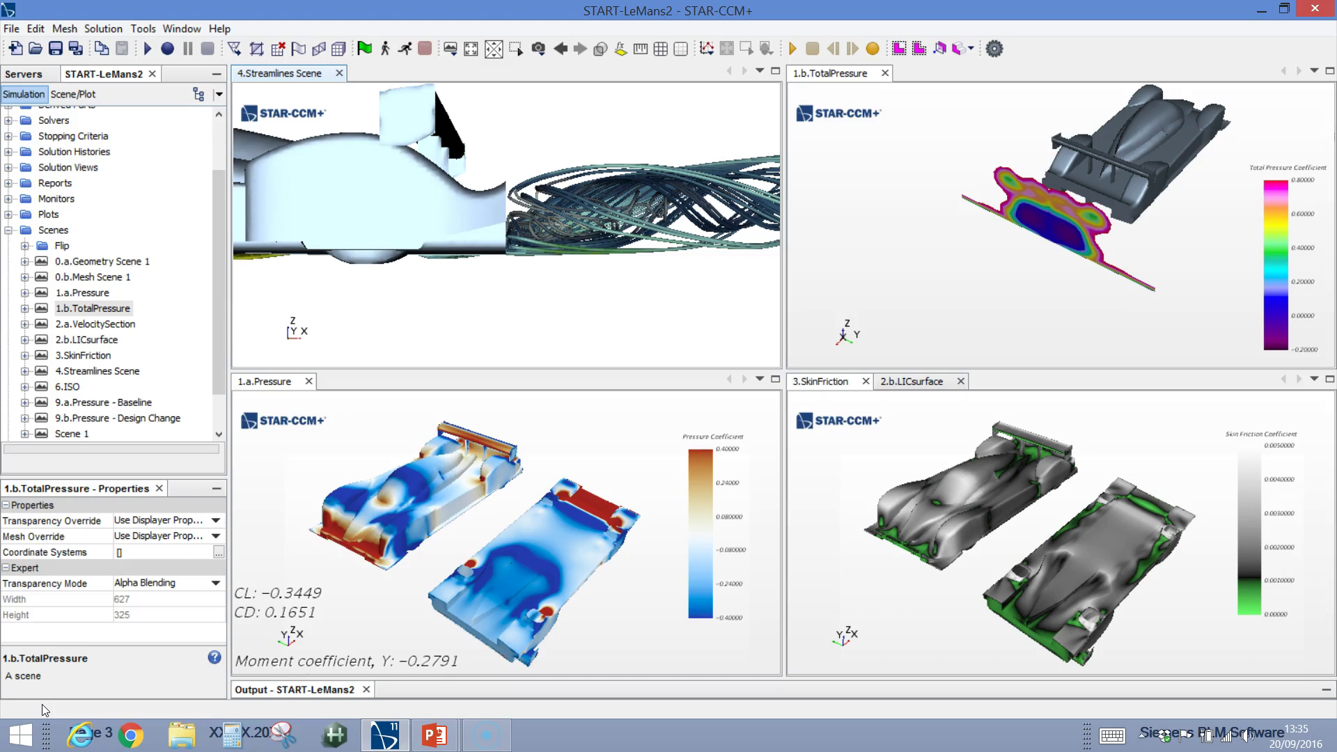
- Collapse the Scenes folder and apply the Build layout from Tools > Layouts
click(8, 230)
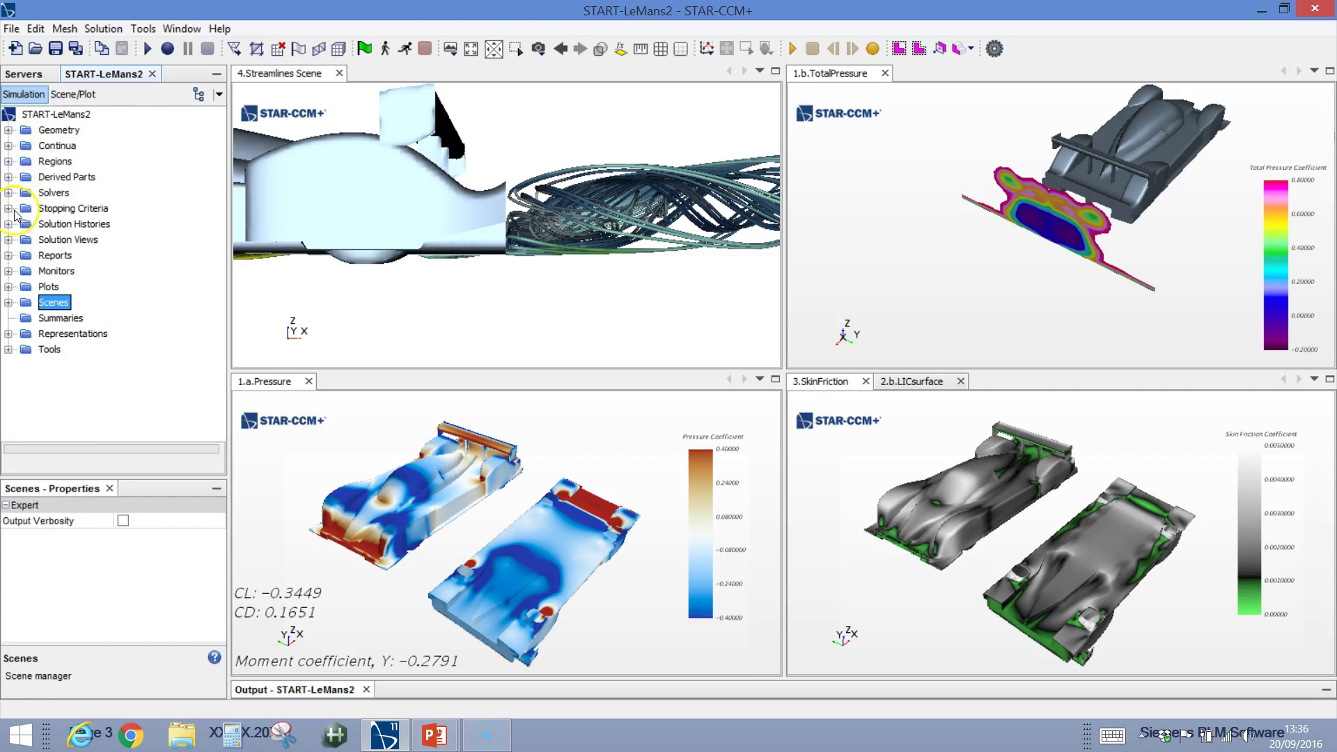
click(8, 349)
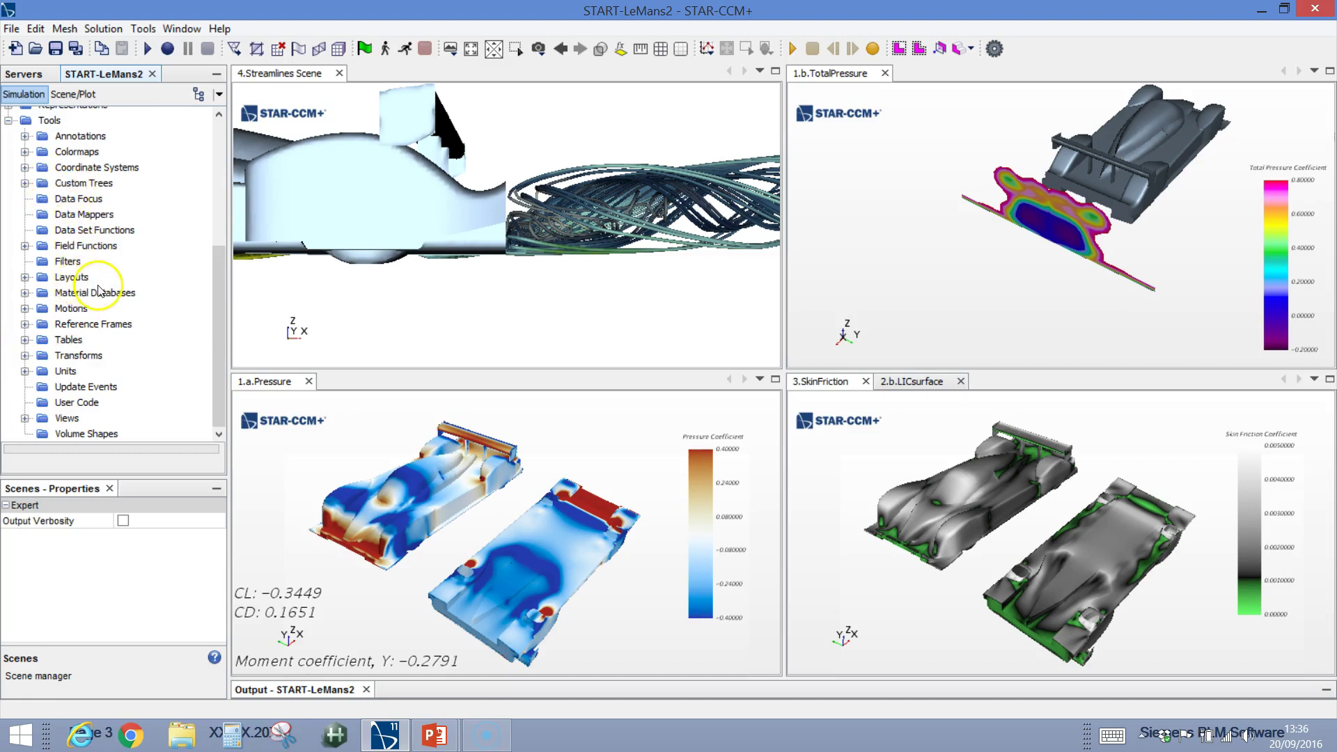
click(25, 278)
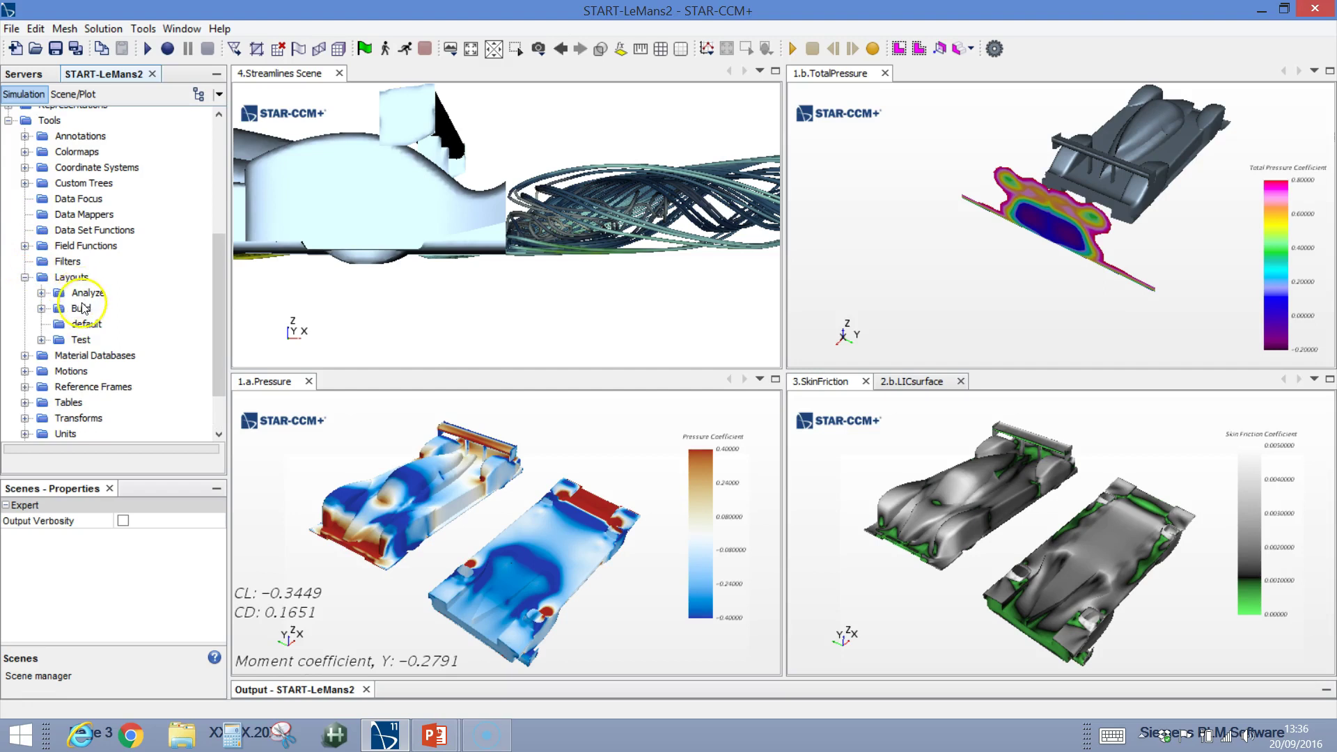
double_click(82, 308)
scroll(32, 146, up, 1)
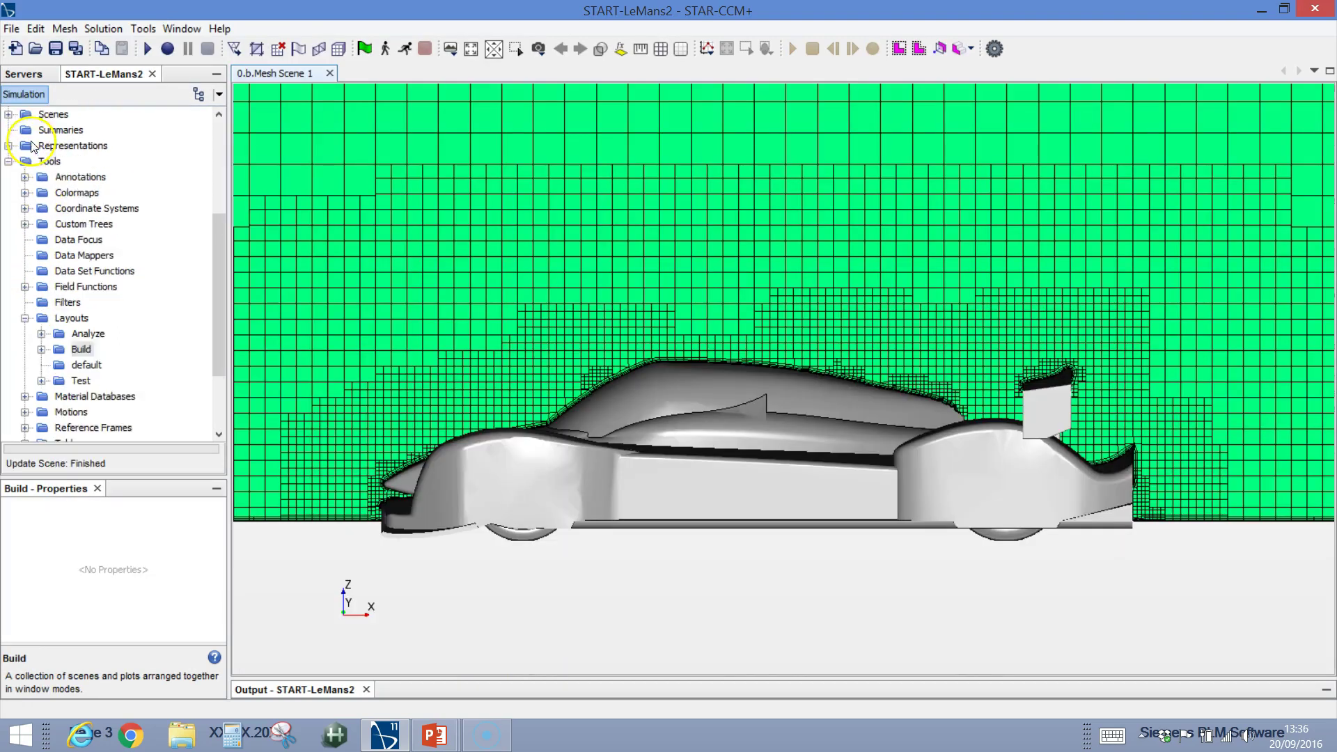
scroll(32, 146, up, 2)
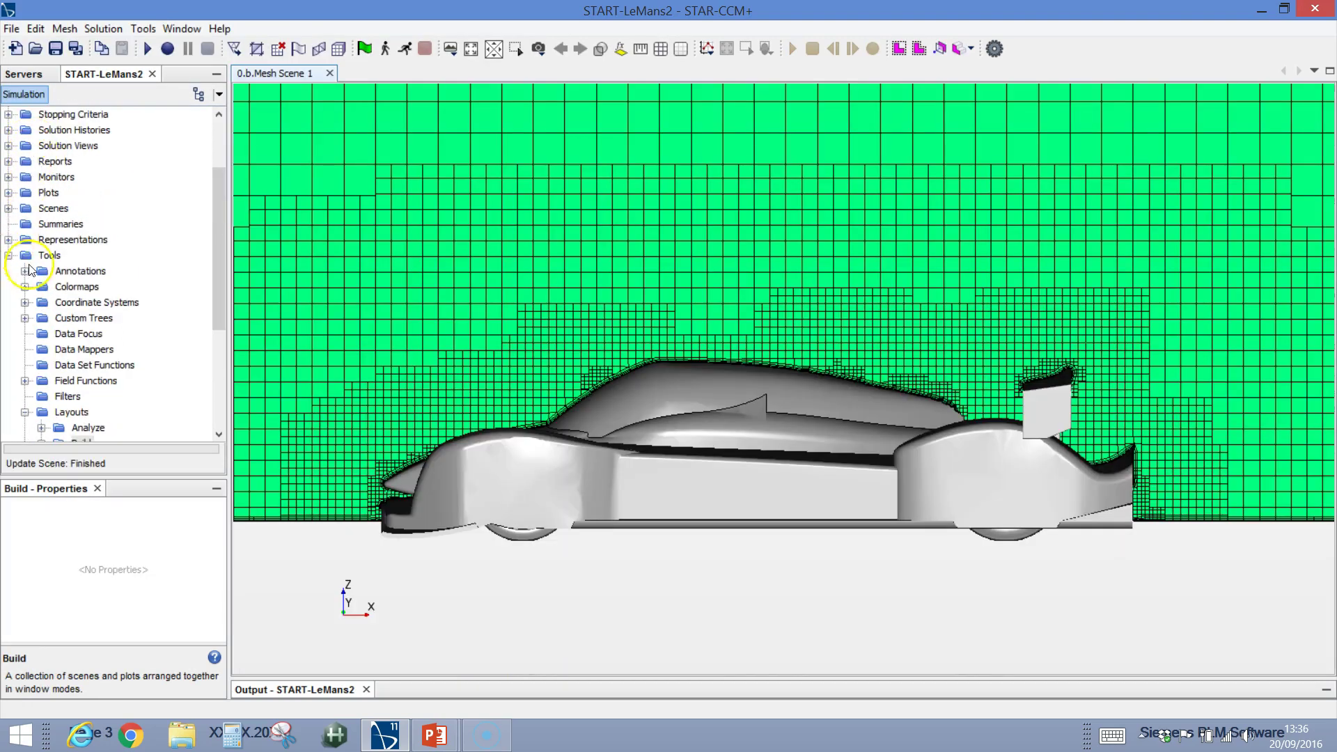
double_click(29, 256)
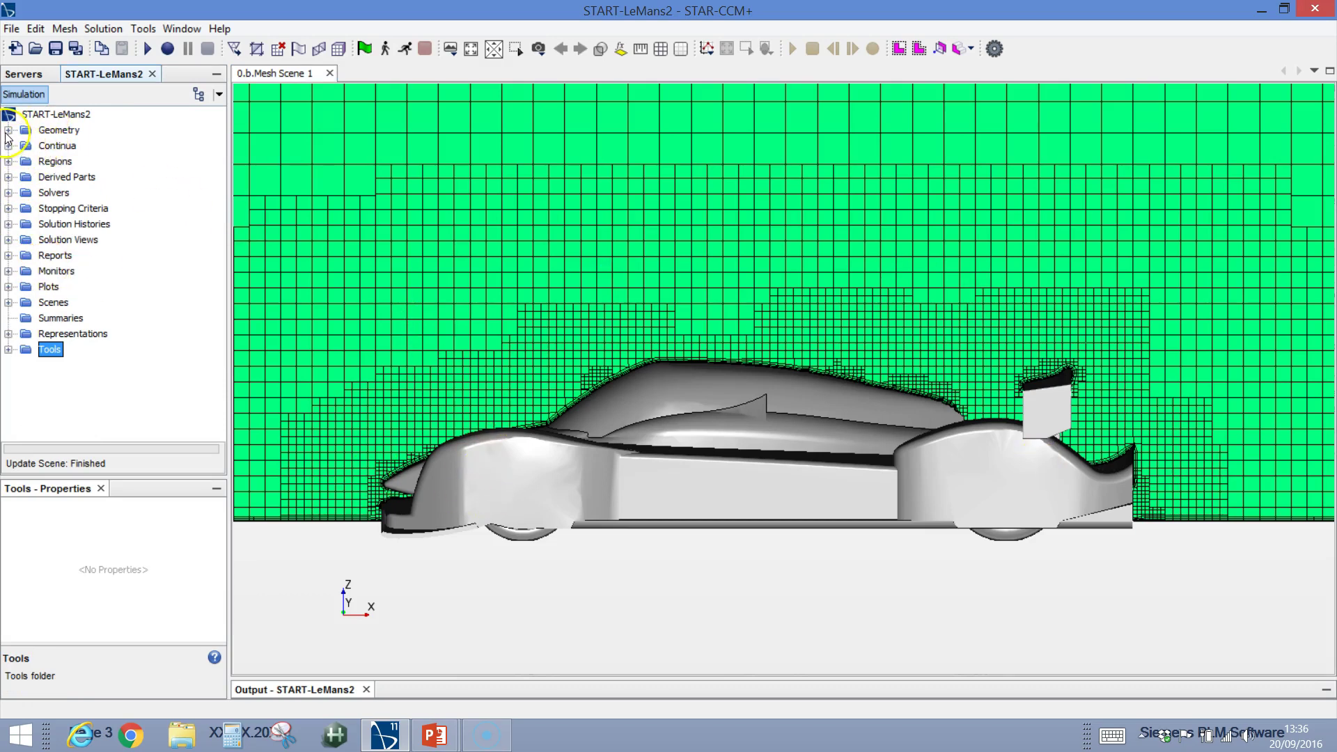
- Expand Geometry > Operations to reveal the Rotate and TranslateXZ transforms of both wing operations
click(8, 130)
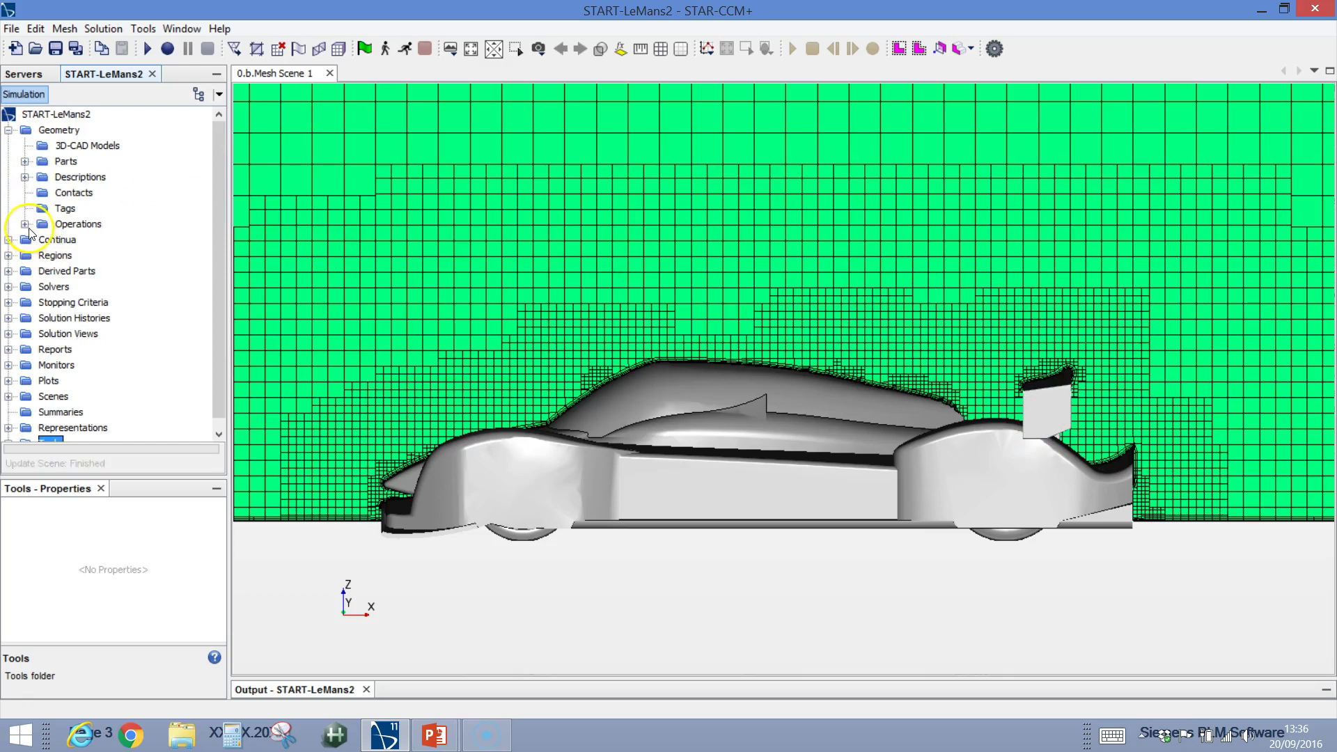
click(25, 225)
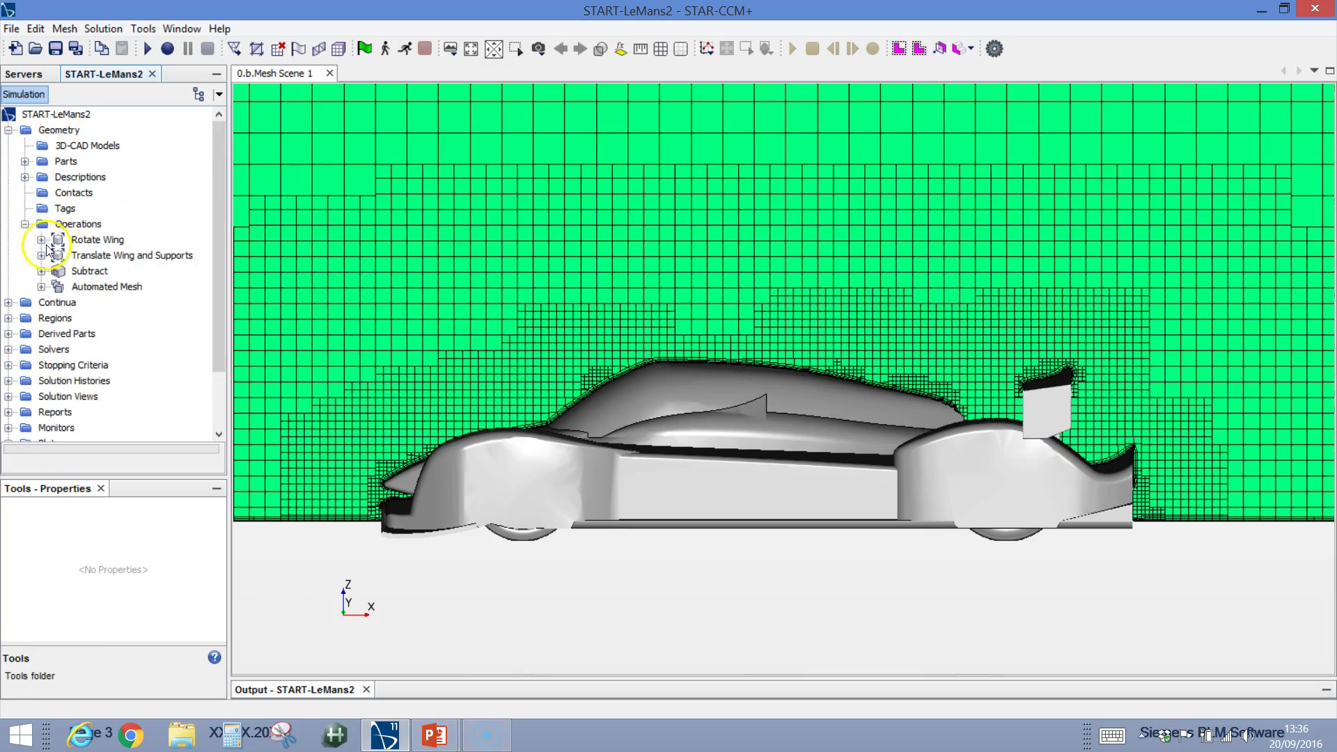
click(41, 240)
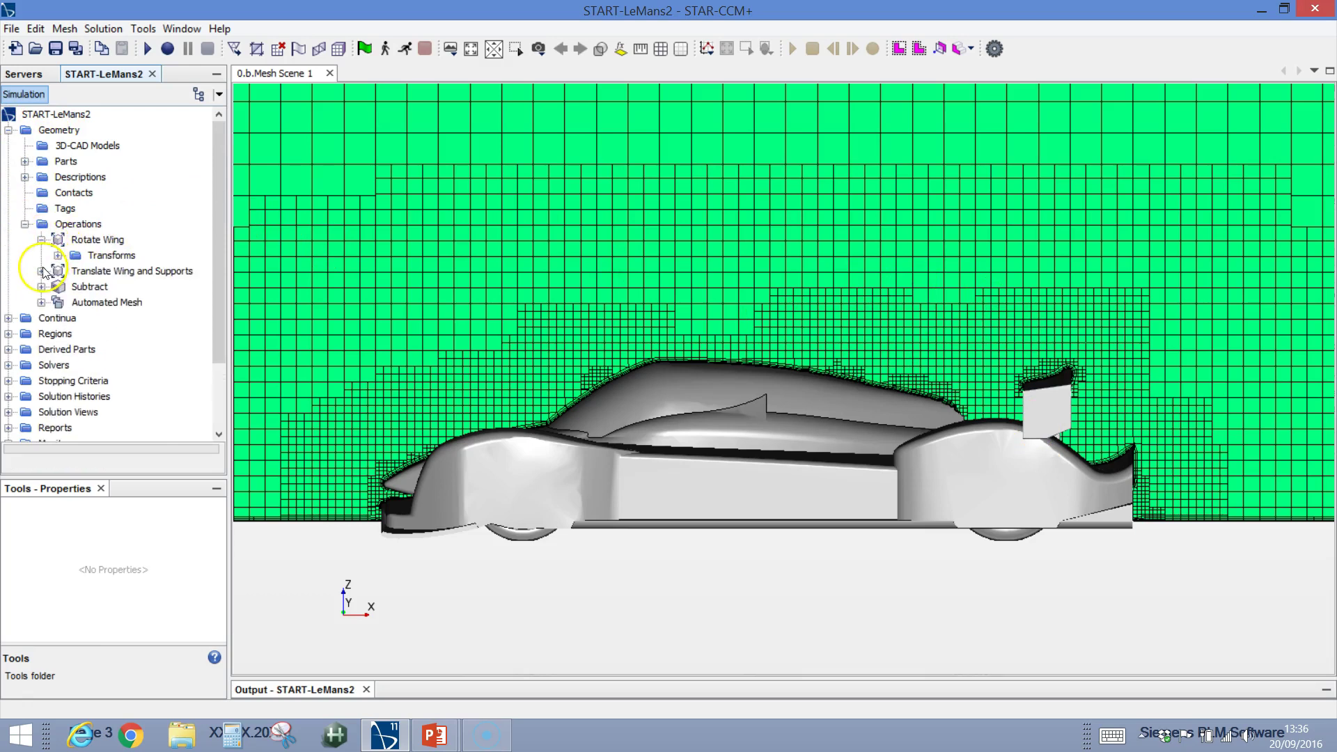
click(41, 271)
click(57, 256)
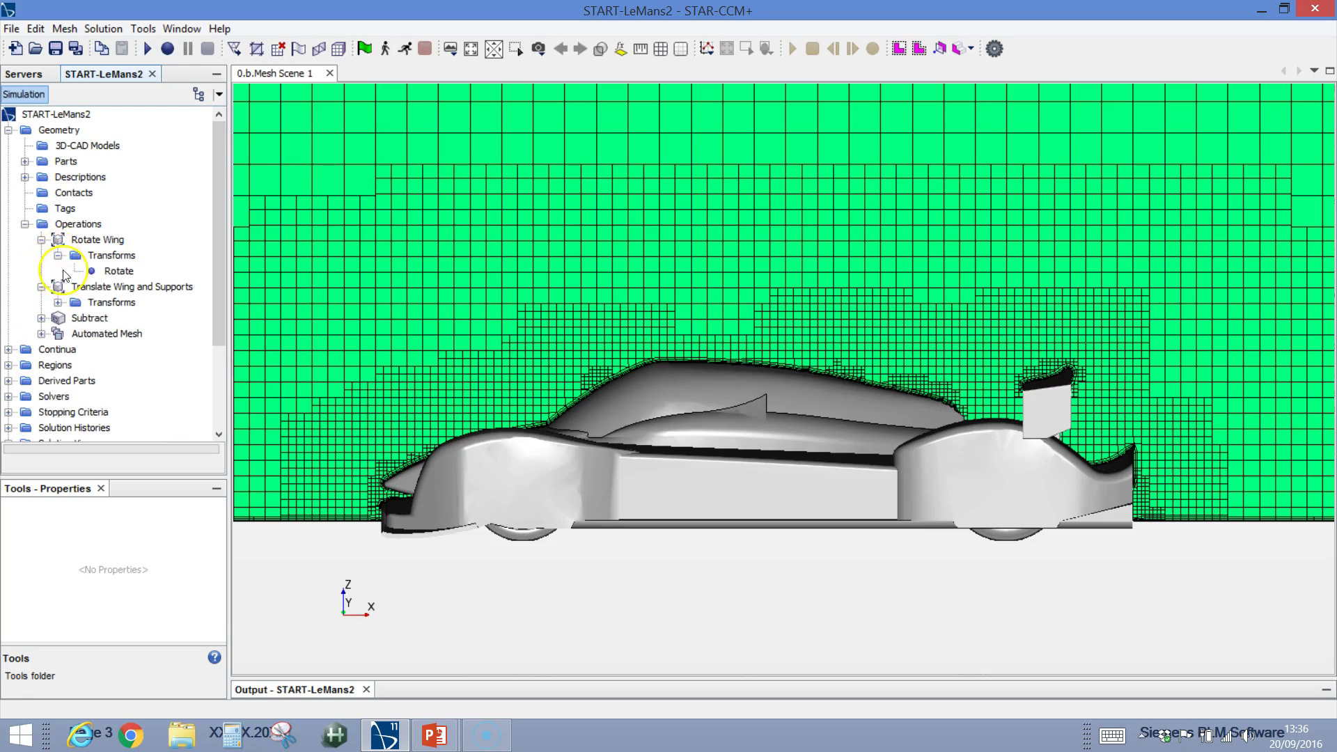
click(58, 303)
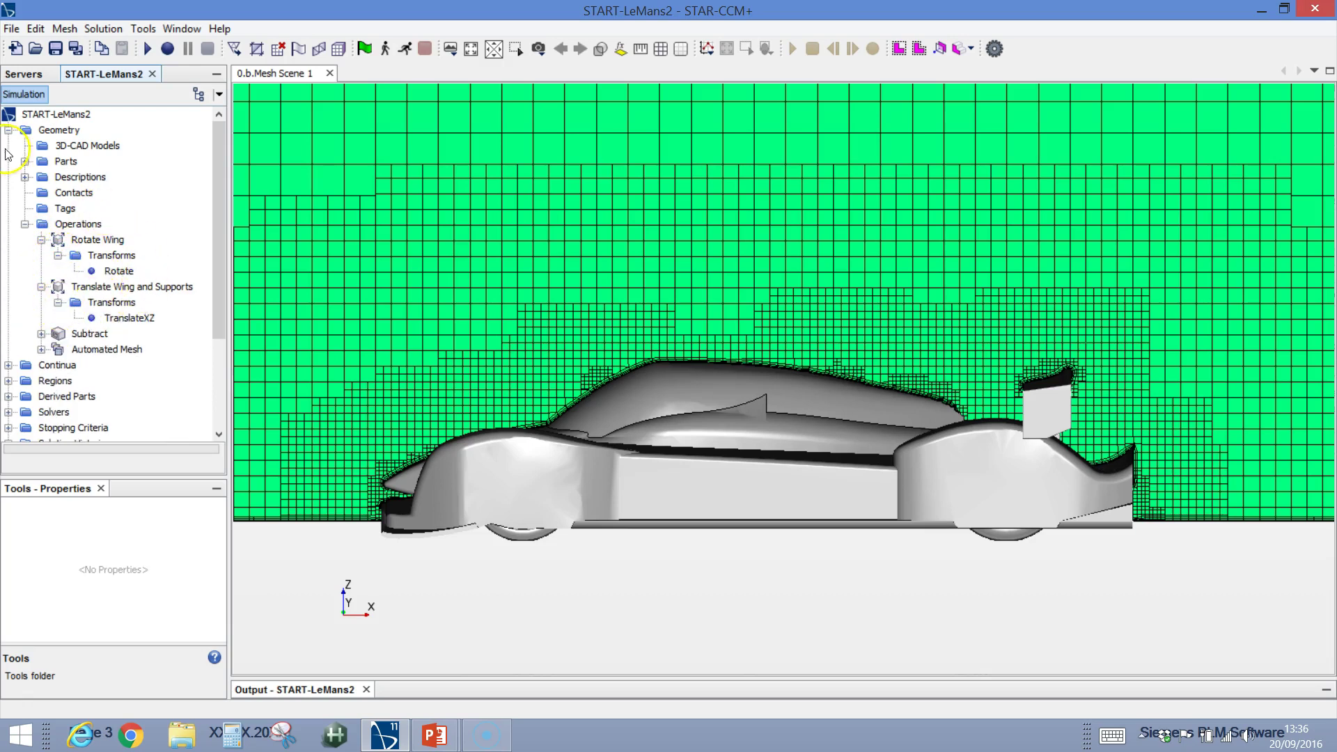
- Highlight the SuperCar, RearWing and Supports parts under Geometry > Parts
click(25, 160)
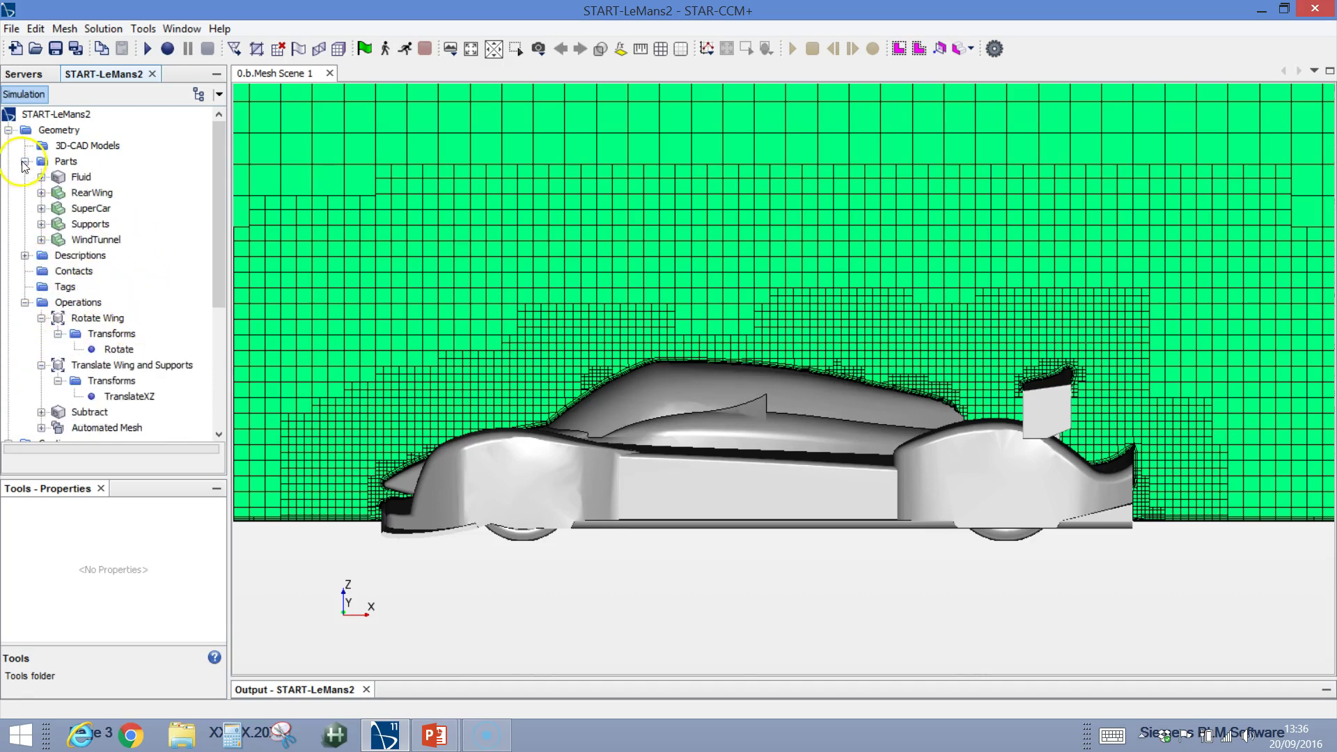
click(97, 209)
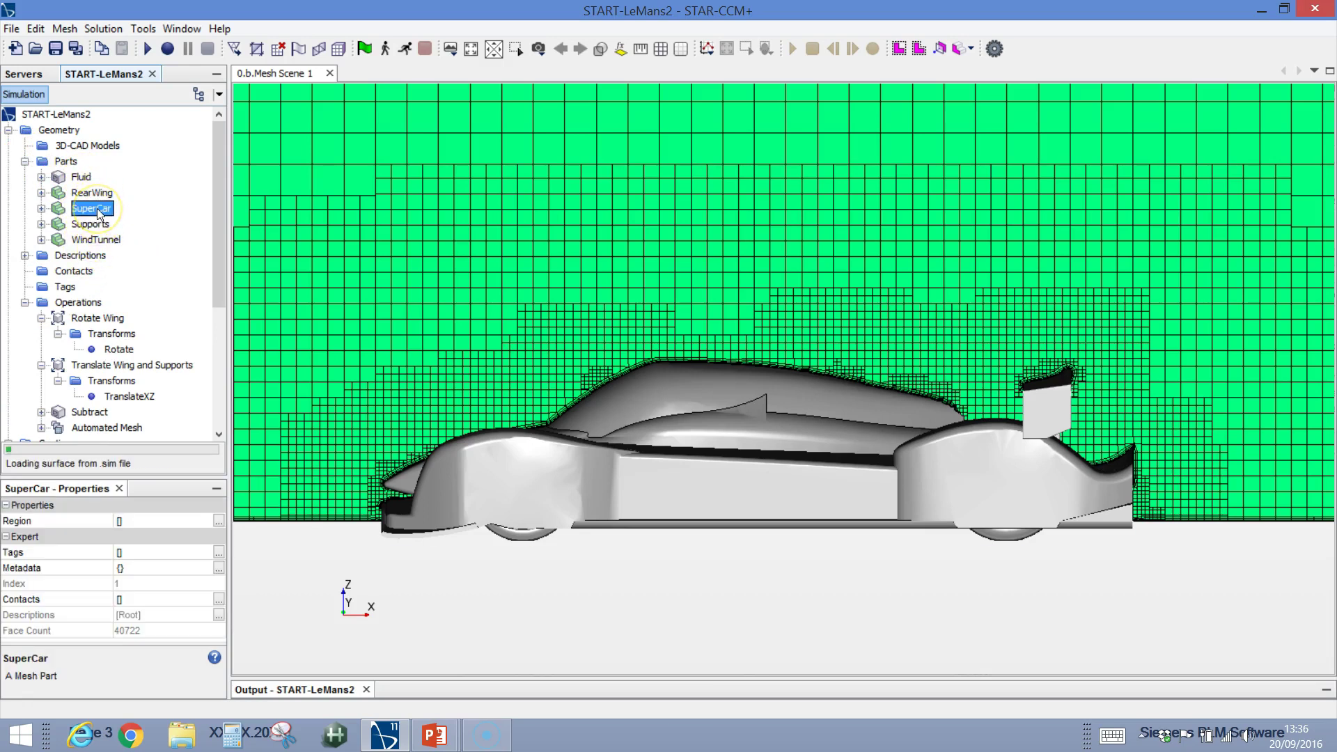
click(95, 194)
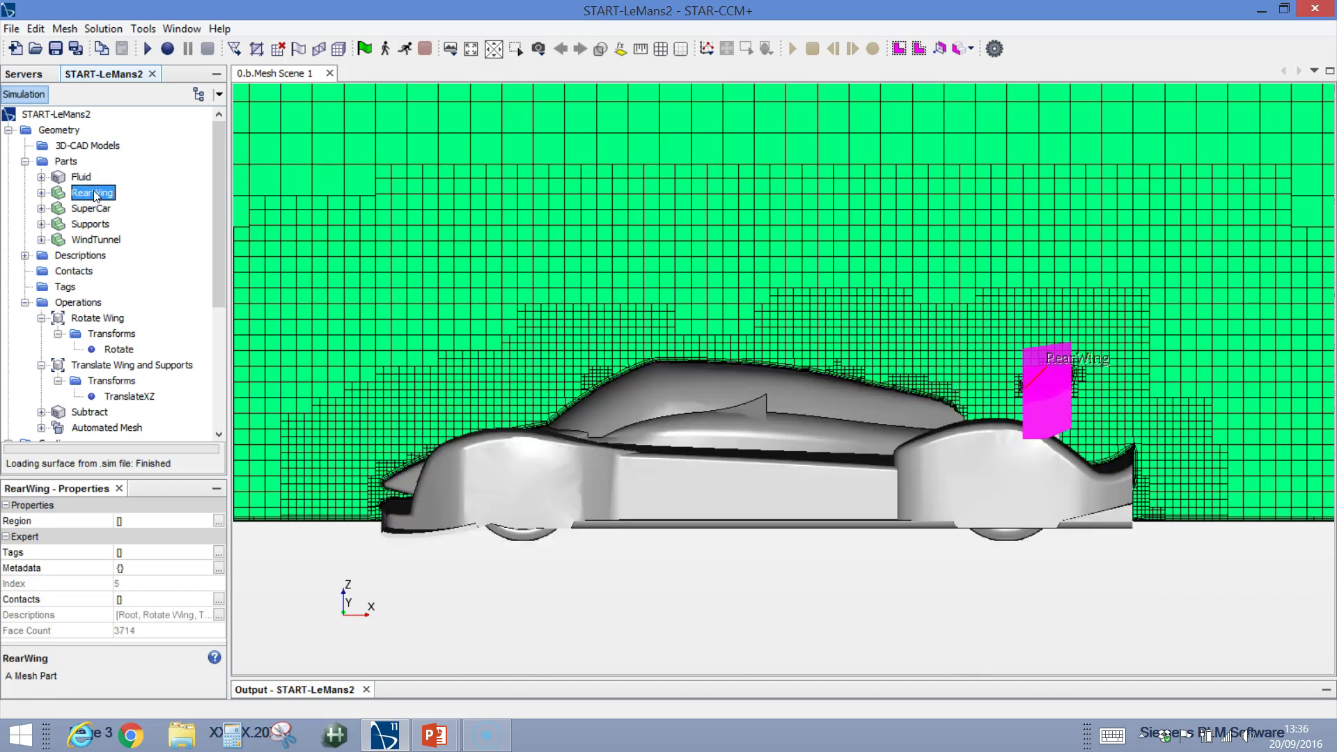
click(93, 224)
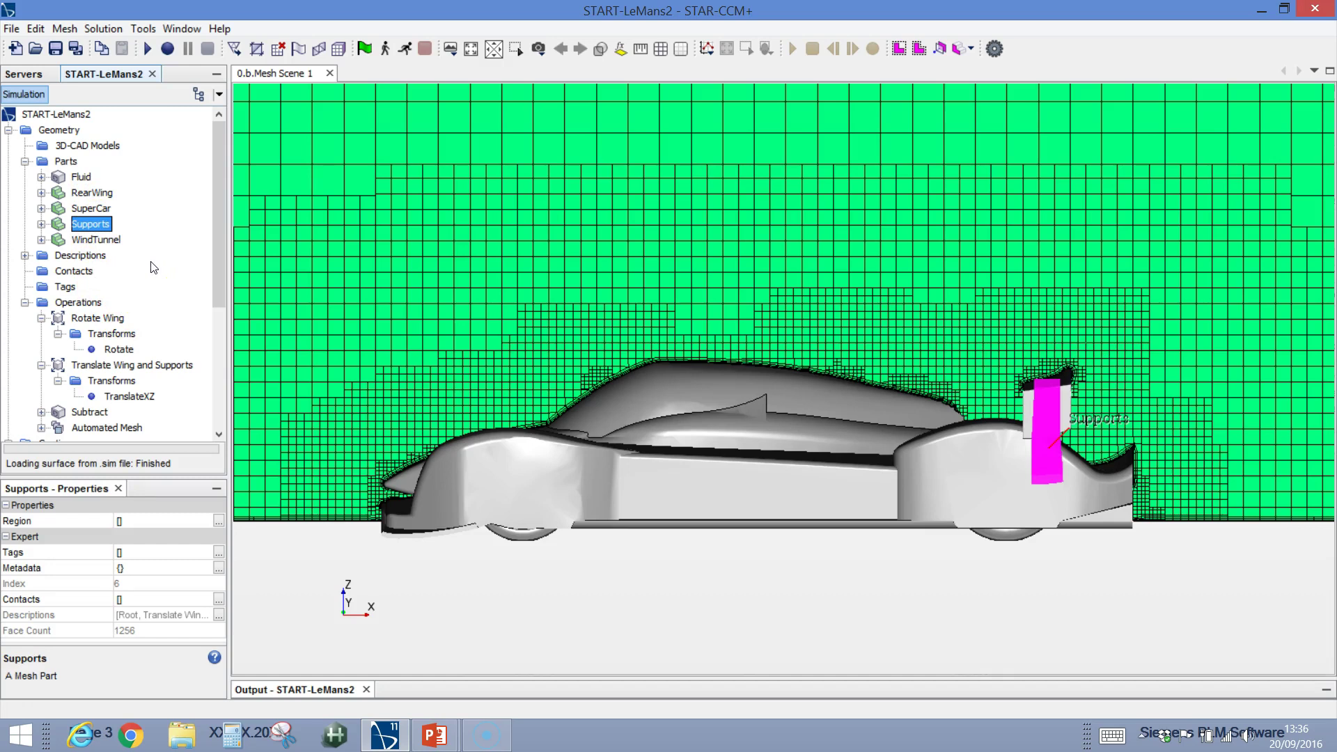
drag(153, 282, 132, 351)
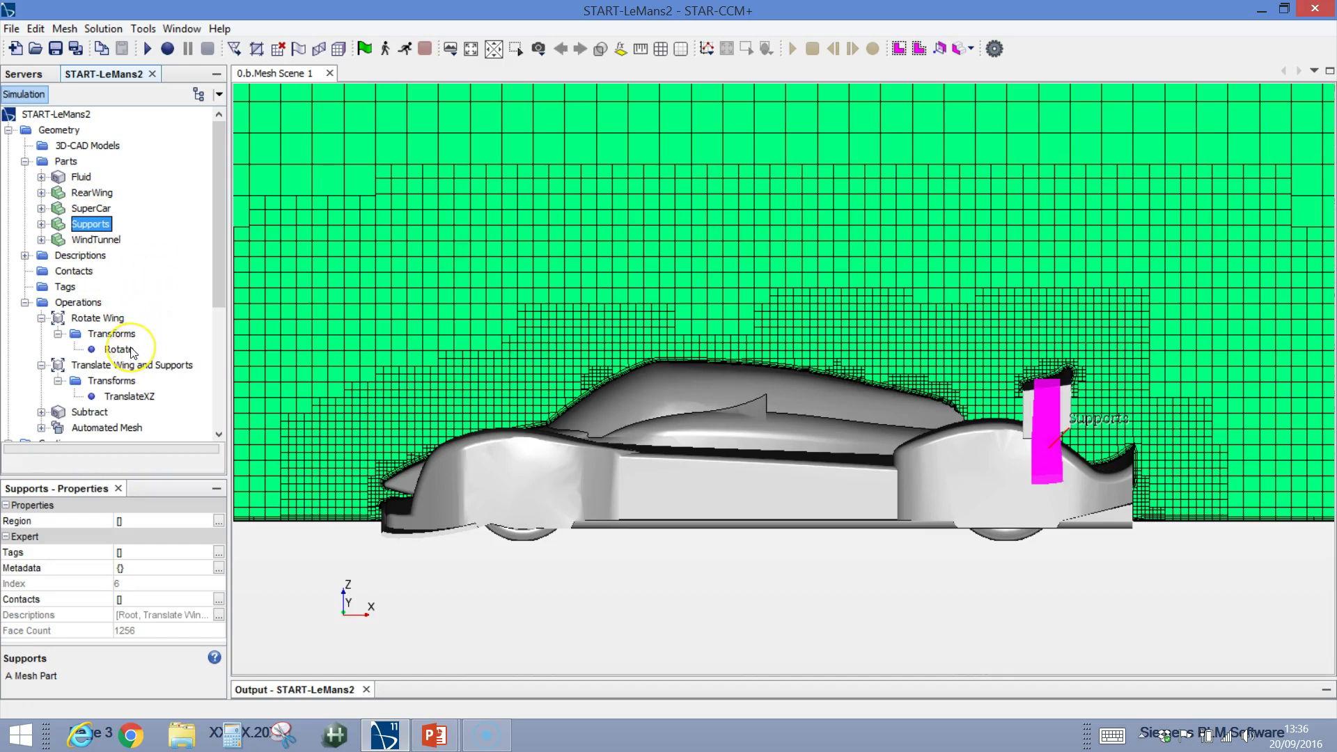
- Set the Rotate transform's rotation angle to 10 degrees
click(131, 350)
click(157, 571)
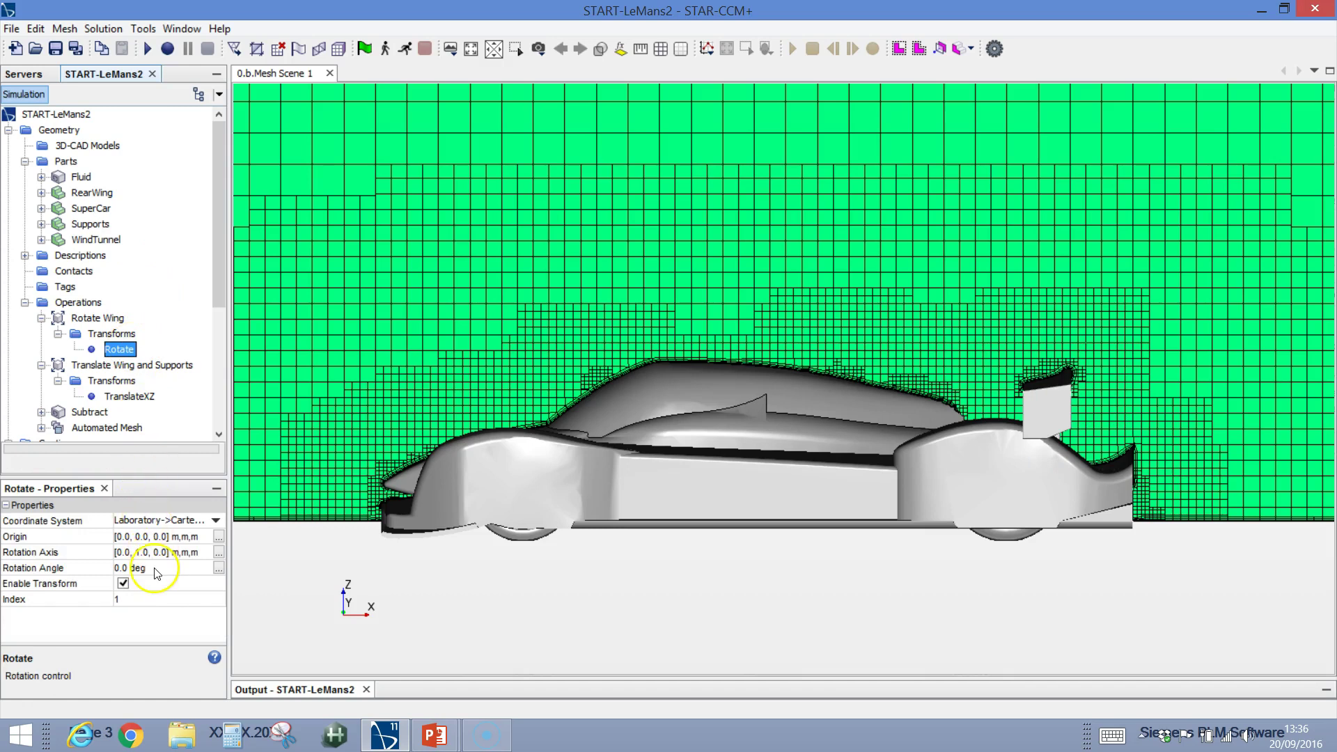
text(1)
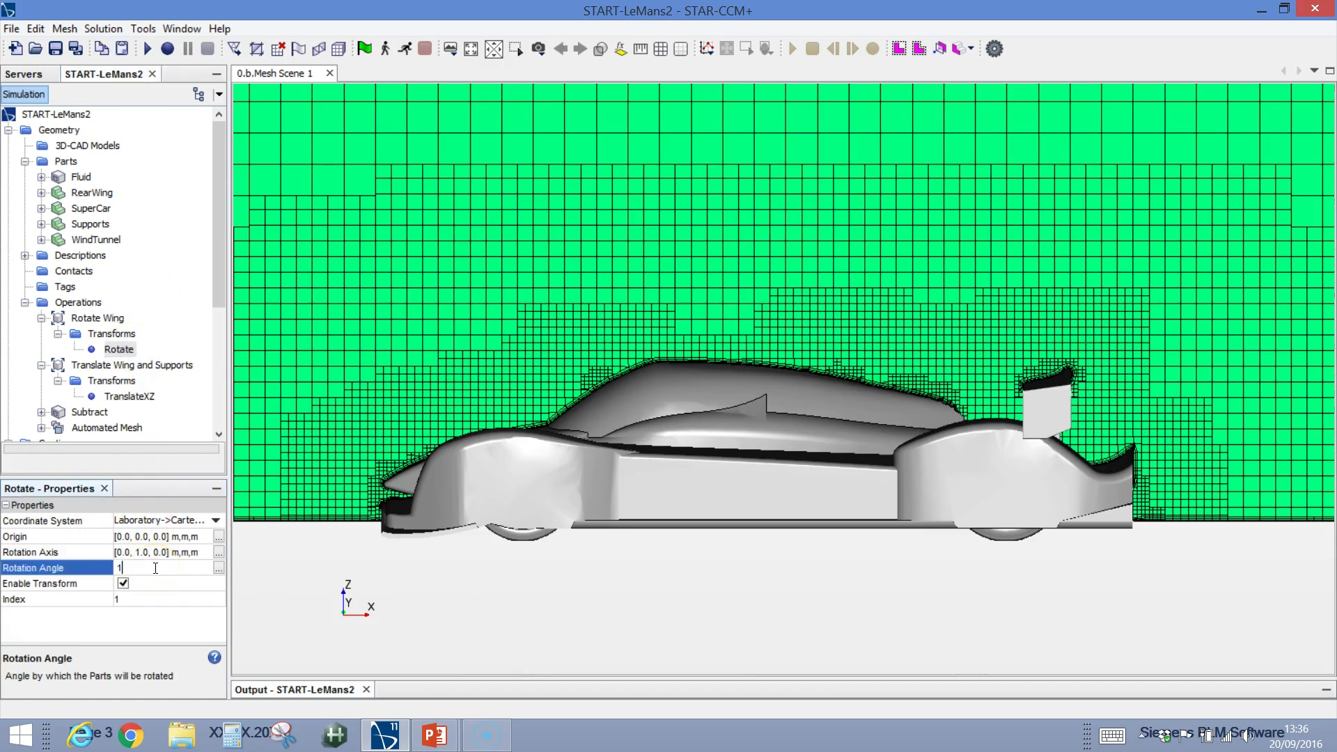
text(0)
key(Return)
- Set the TranslateXZ vector to [0.2, 0, 0] m and execute Translate Wing and Supports
click(125, 418)
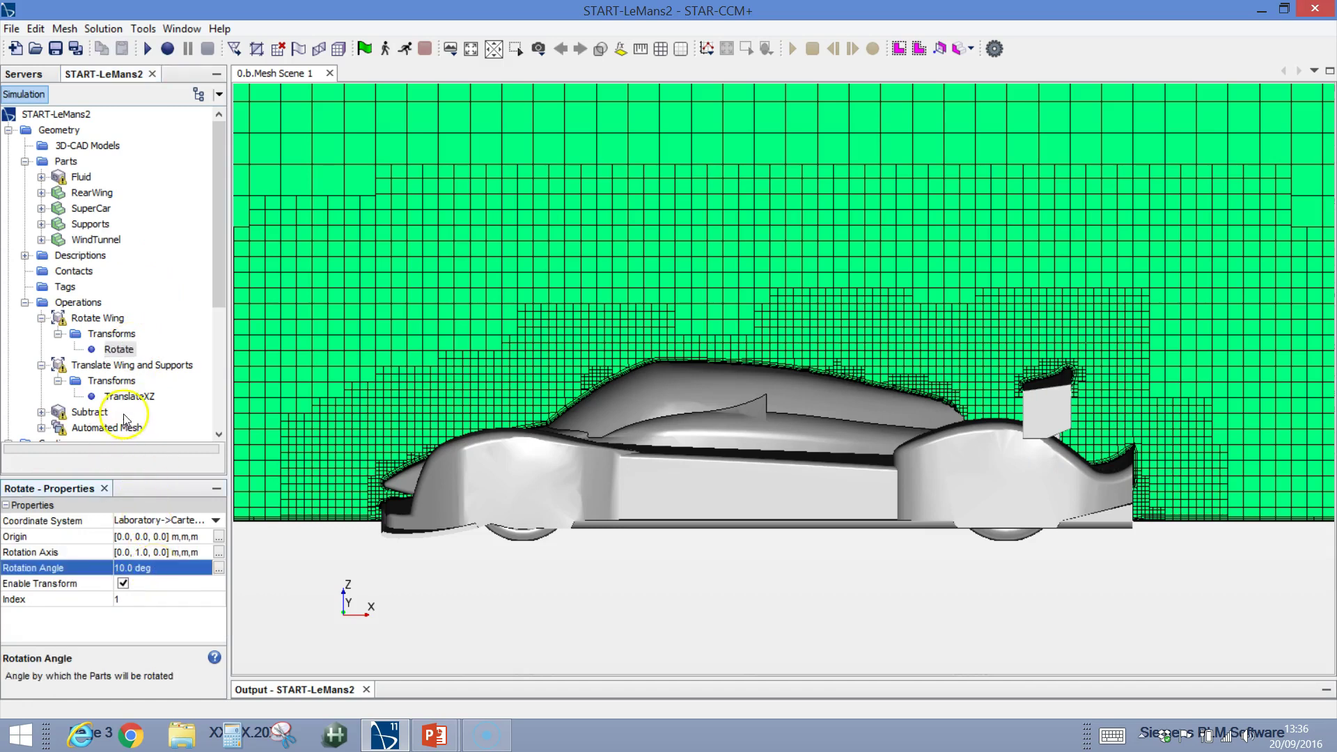
click(129, 396)
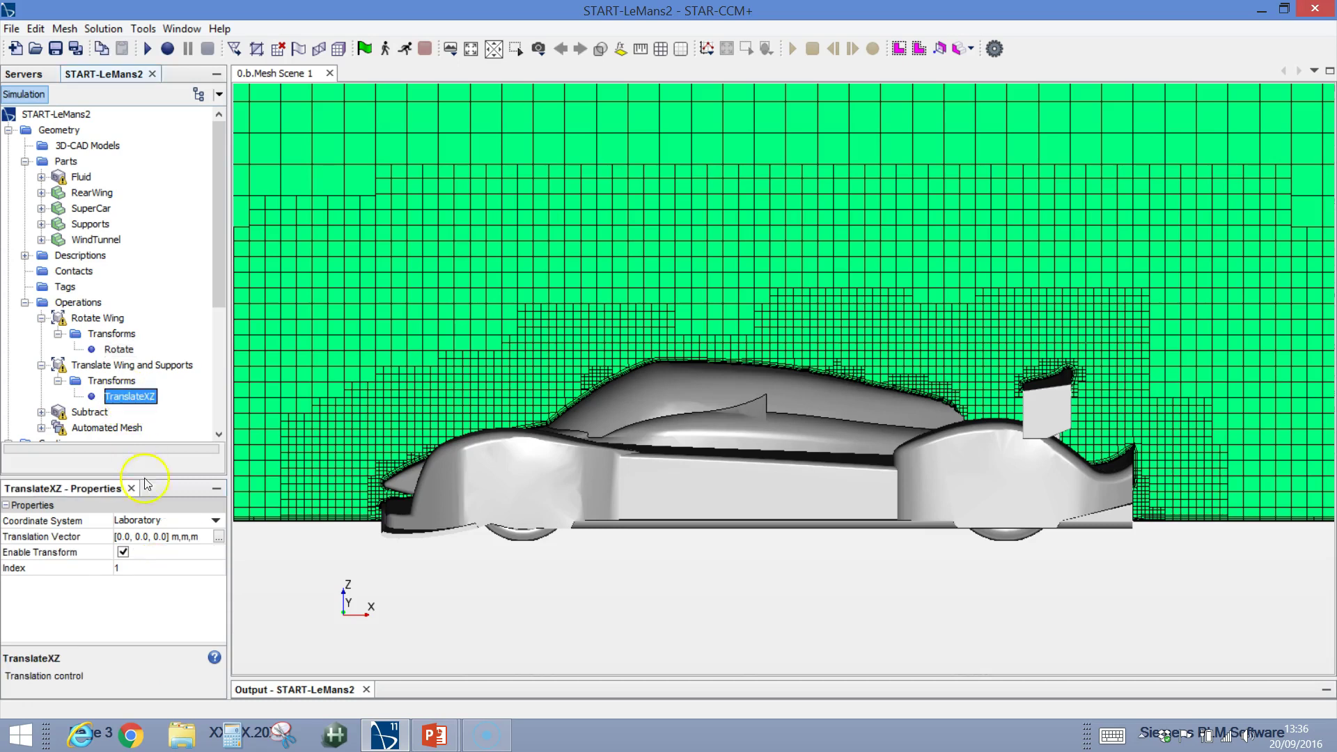
click(159, 543)
text(2)
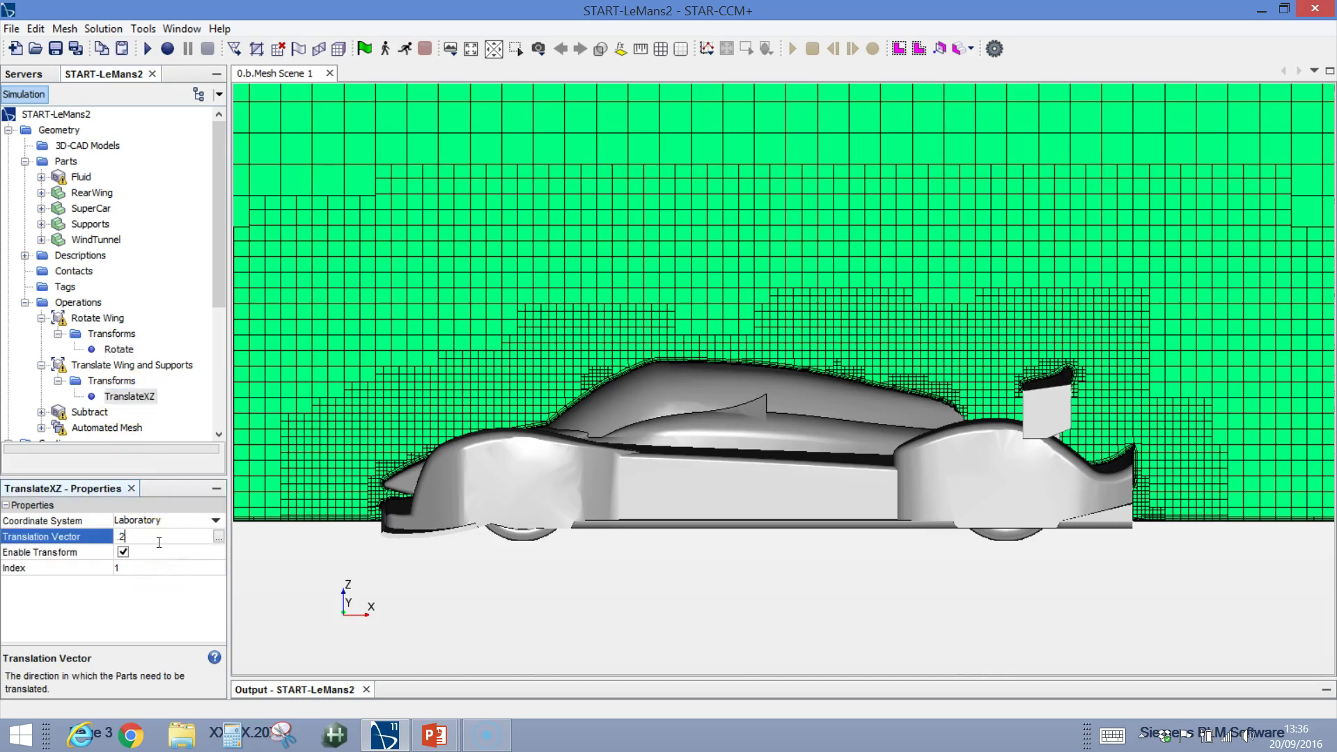
text(, 0.0, 0)
key(Return)
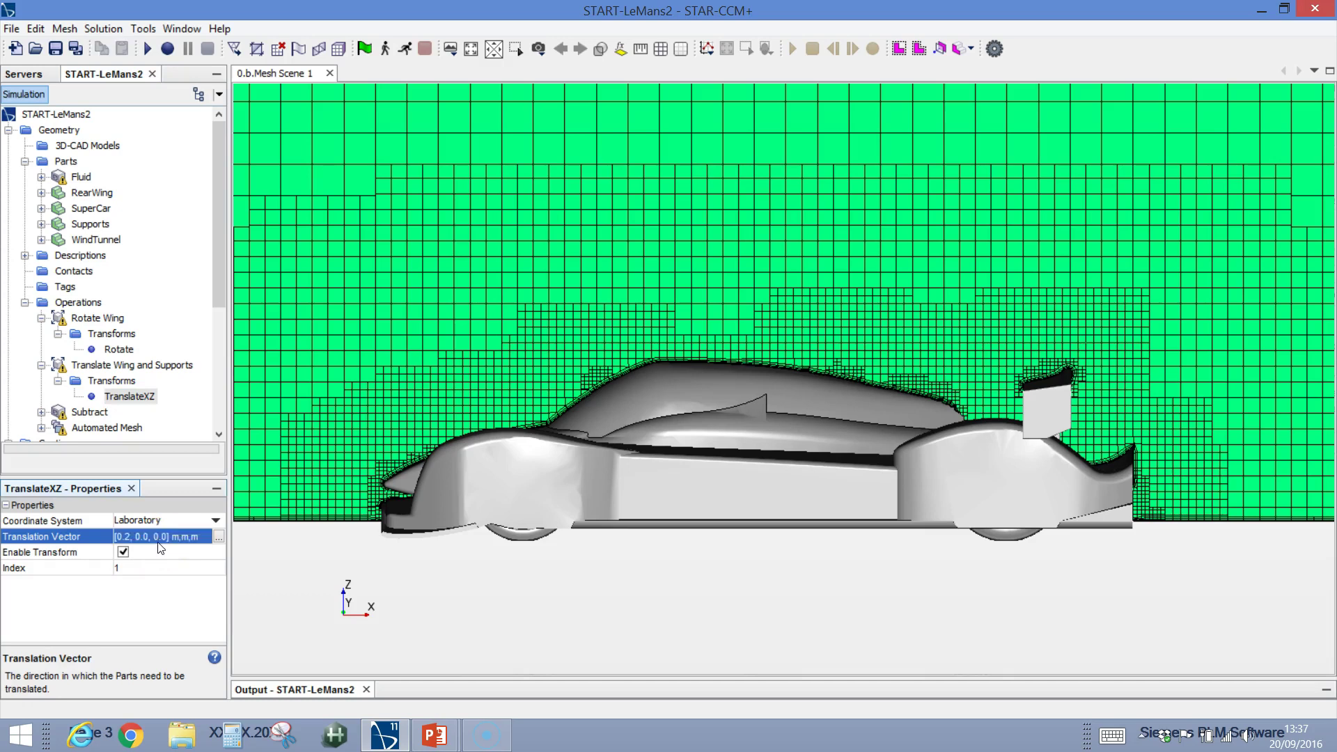
right_click(108, 363)
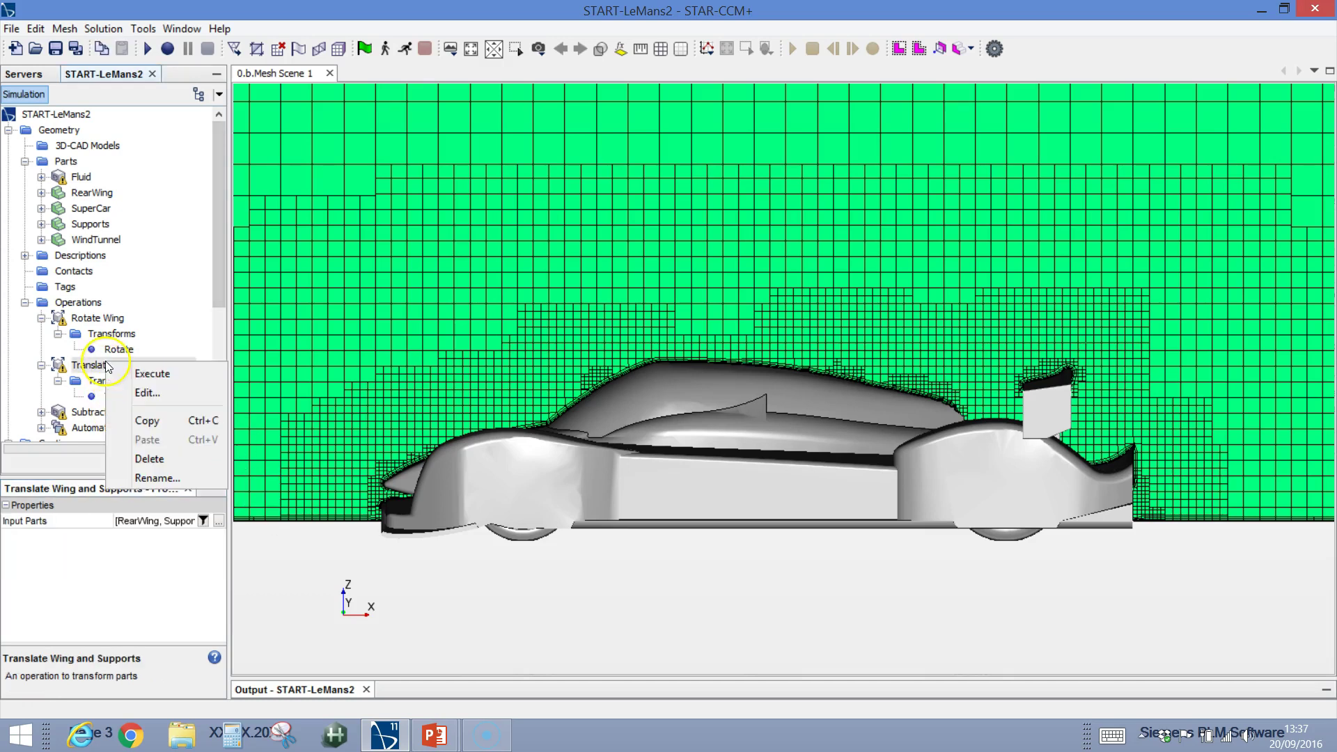
click(131, 376)
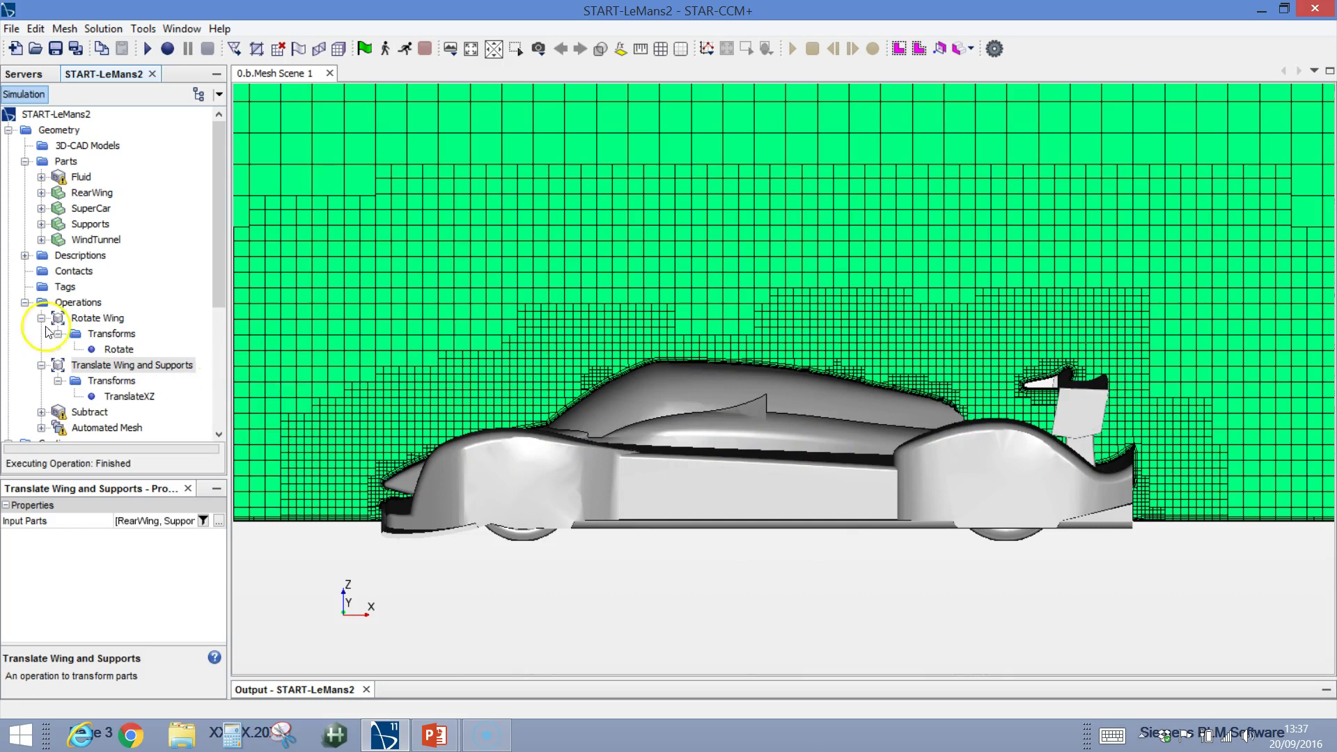
click(24, 307)
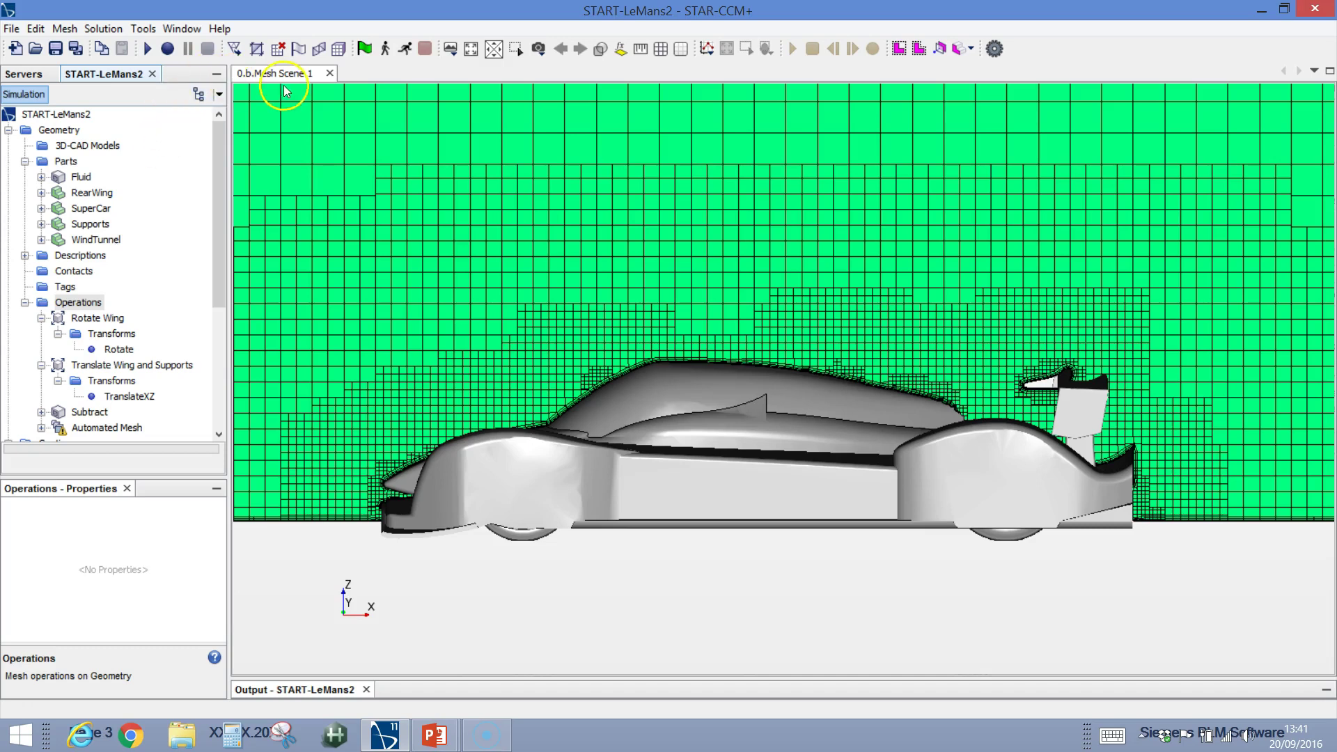
- Start volume mesh generation and expand Automated Mesh to list its meshers
click(337, 48)
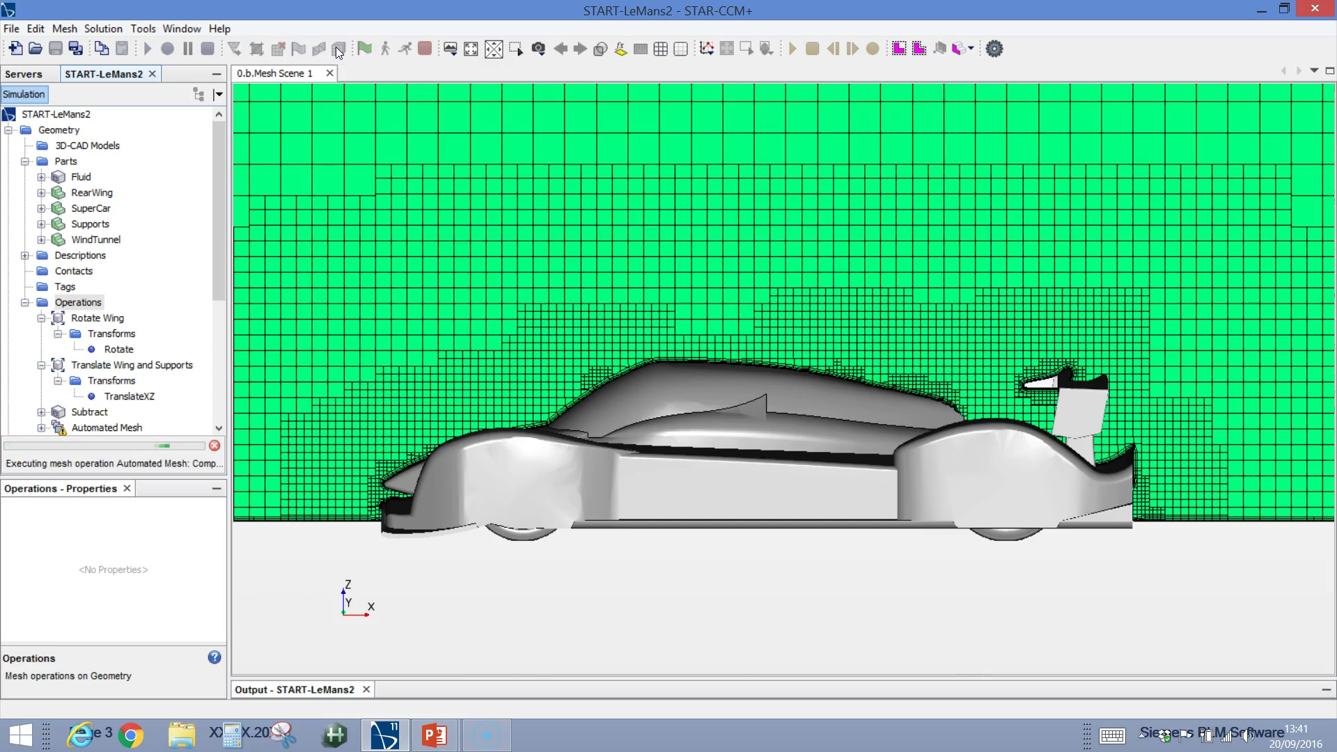
click(41, 319)
click(41, 334)
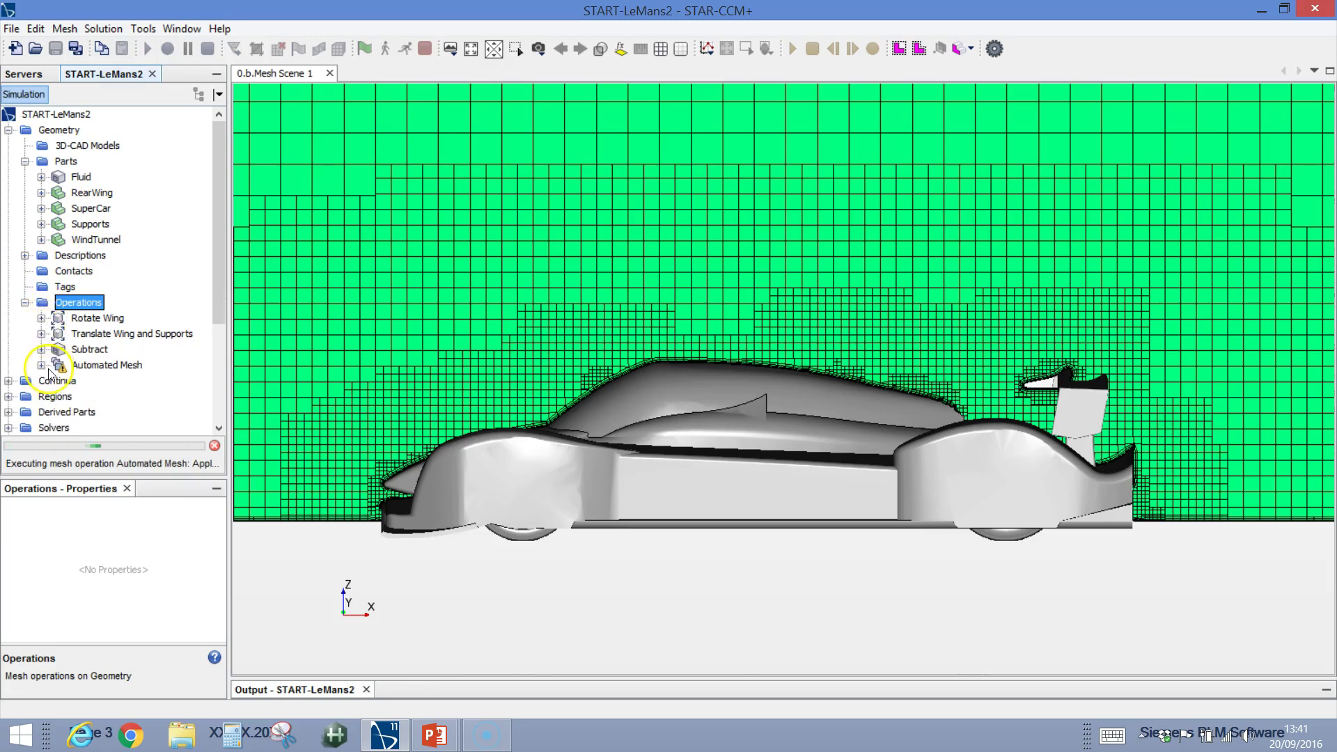
click(41, 365)
click(59, 381)
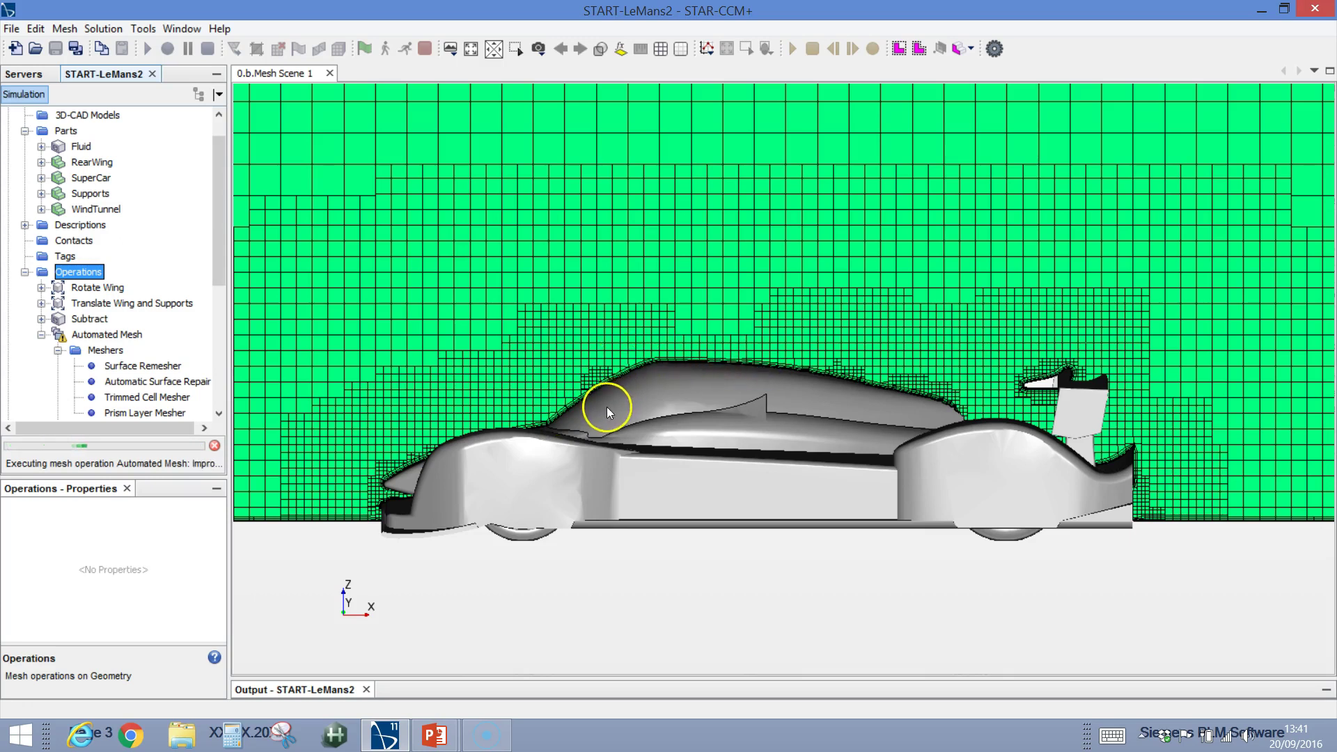
- Zoom and pan the regenerated mesh to inspect refinement along the roofline and around the rear wing
scroll(650, 353, up, 6)
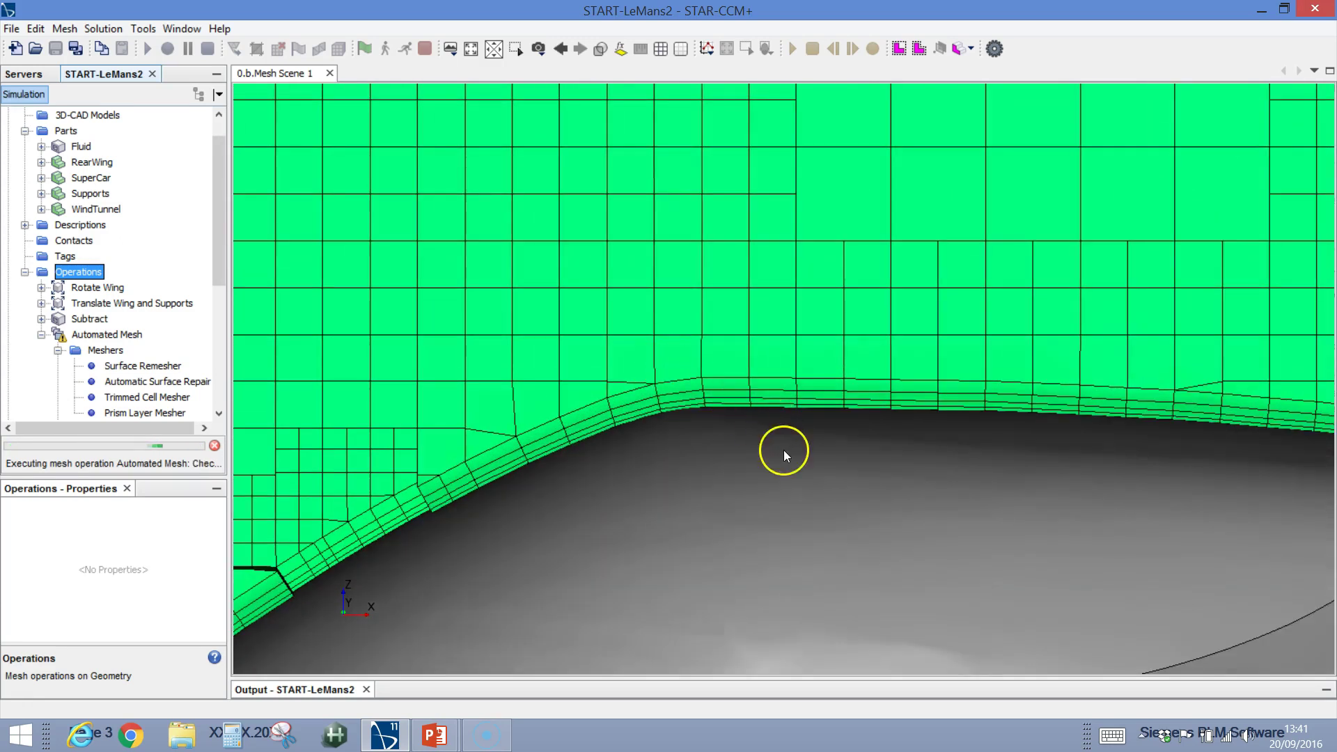
click(782, 451)
scroll(759, 374, up, 4)
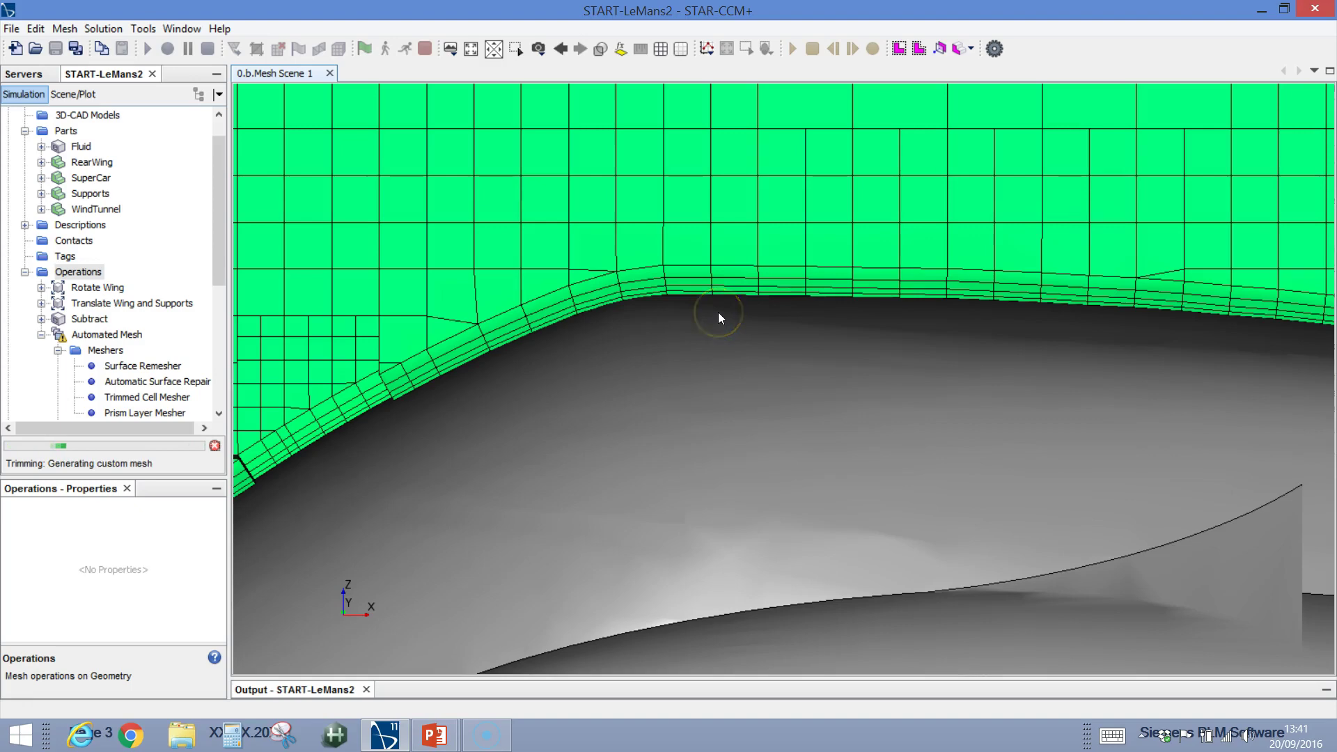
scroll(717, 312, down, 10)
scroll(717, 312, down, 5)
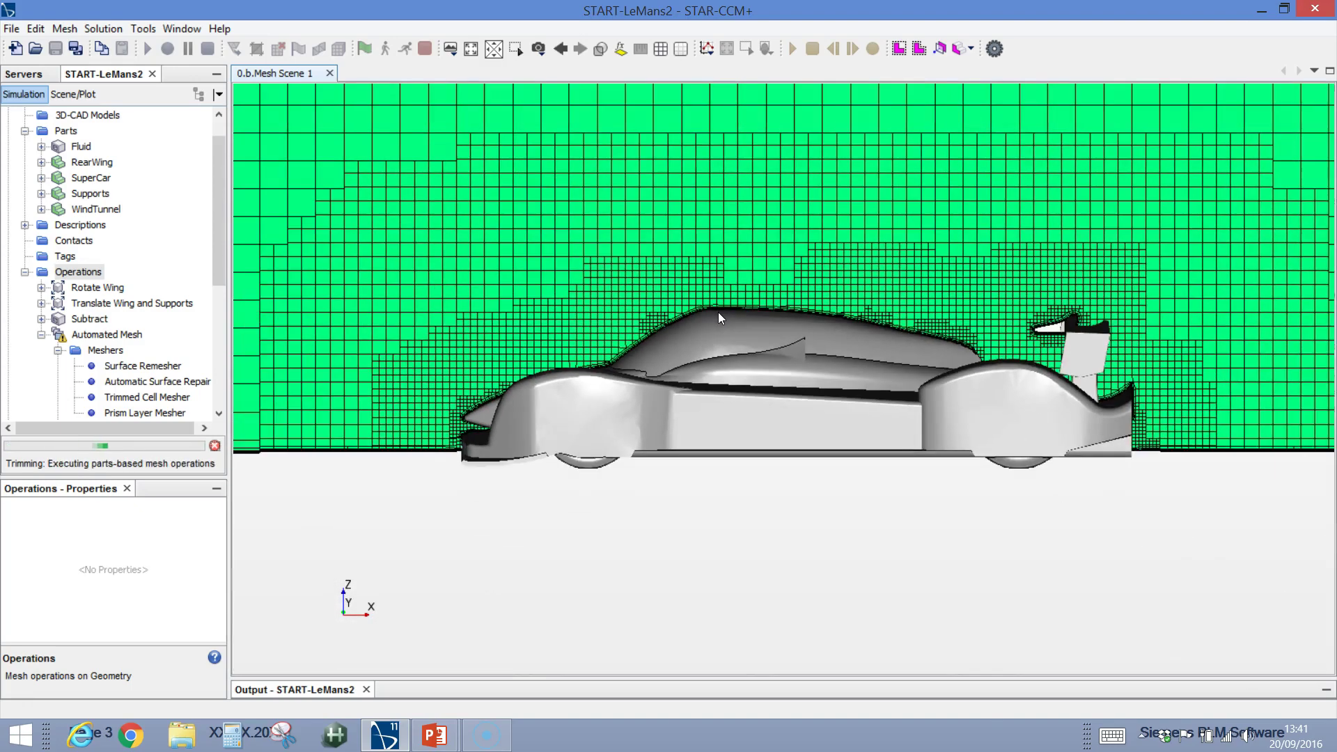
middle_drag(859, 344, 552, 411)
scroll(750, 417, down, 5)
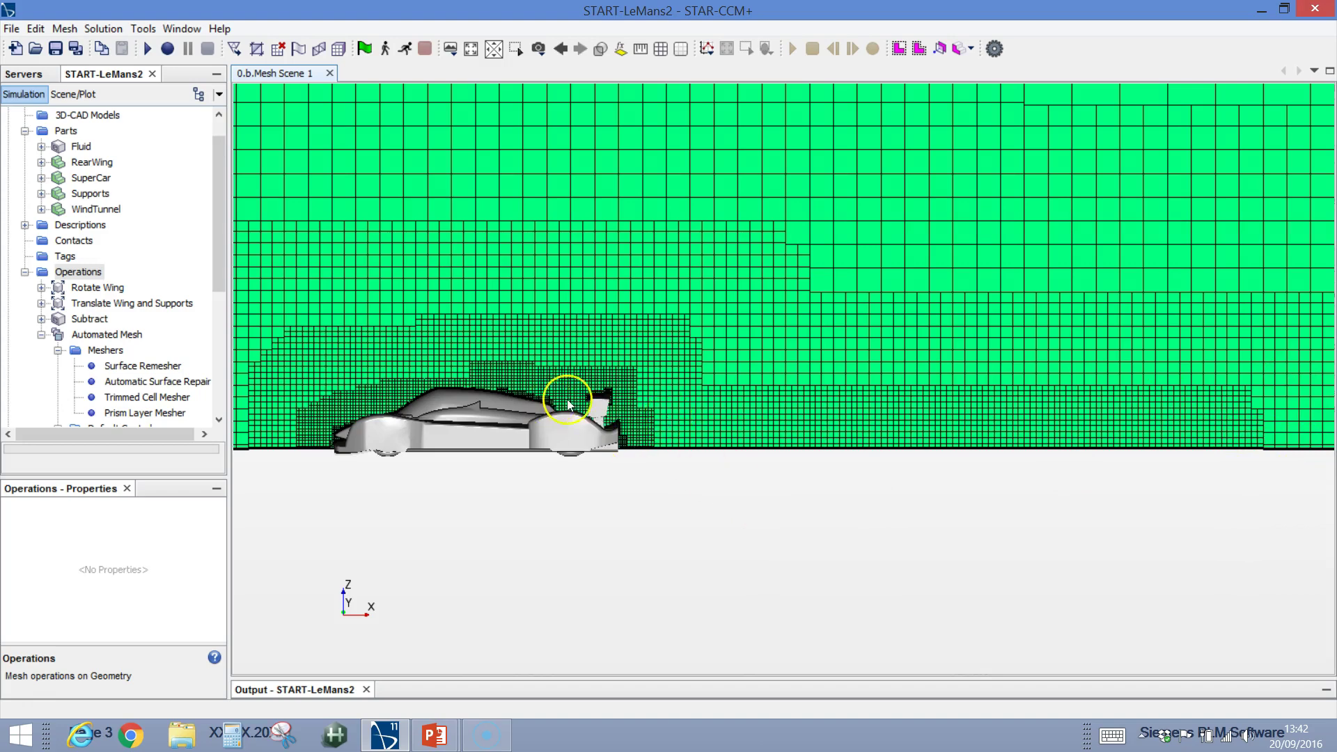
scroll(595, 402, up, 5)
scroll(583, 399, up, 3)
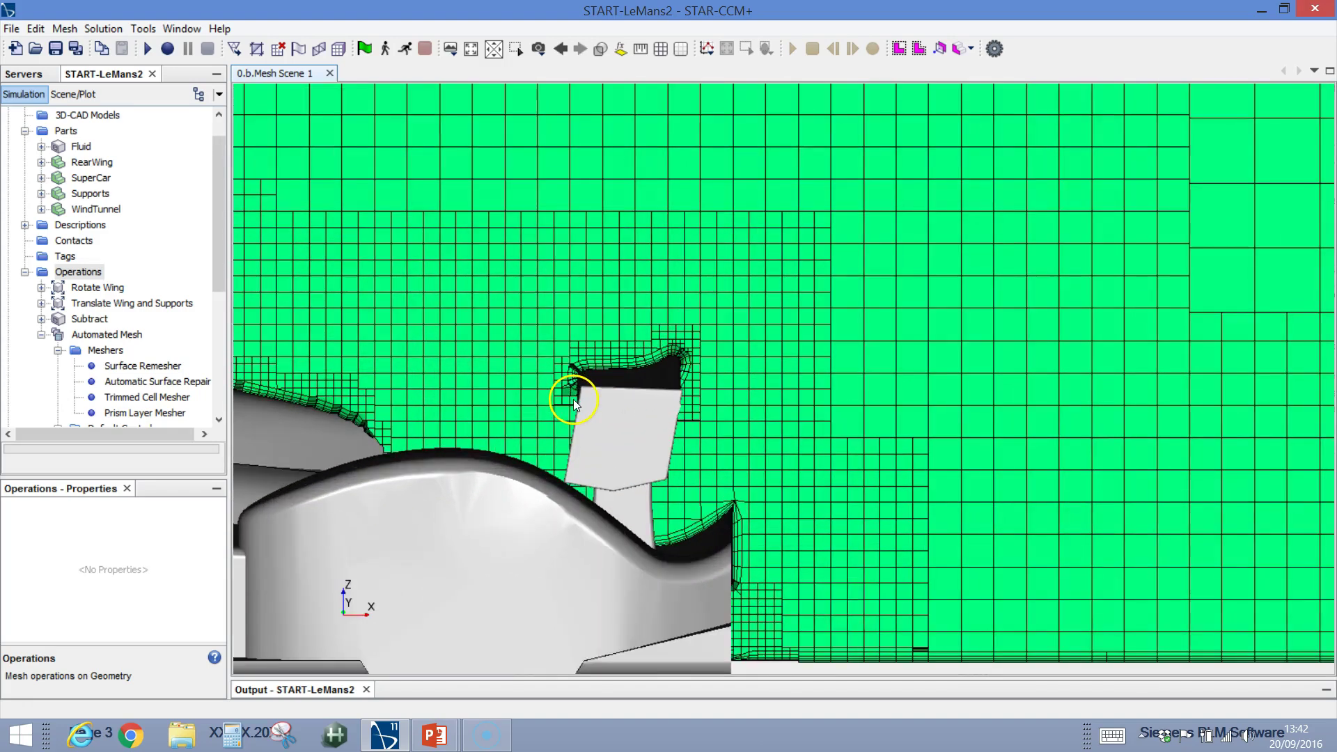
middle_drag(573, 399, 1091, 340)
scroll(1092, 340, down, 5)
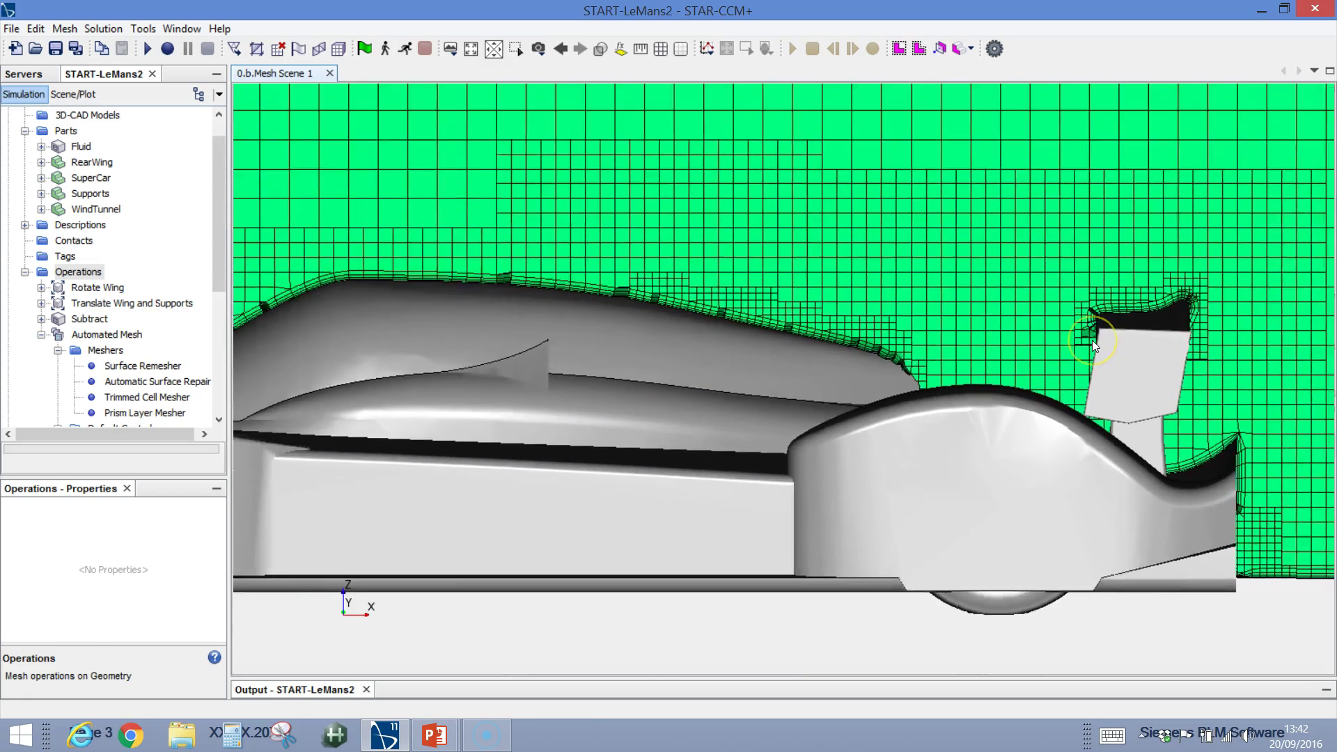
scroll(1092, 340, down, 1)
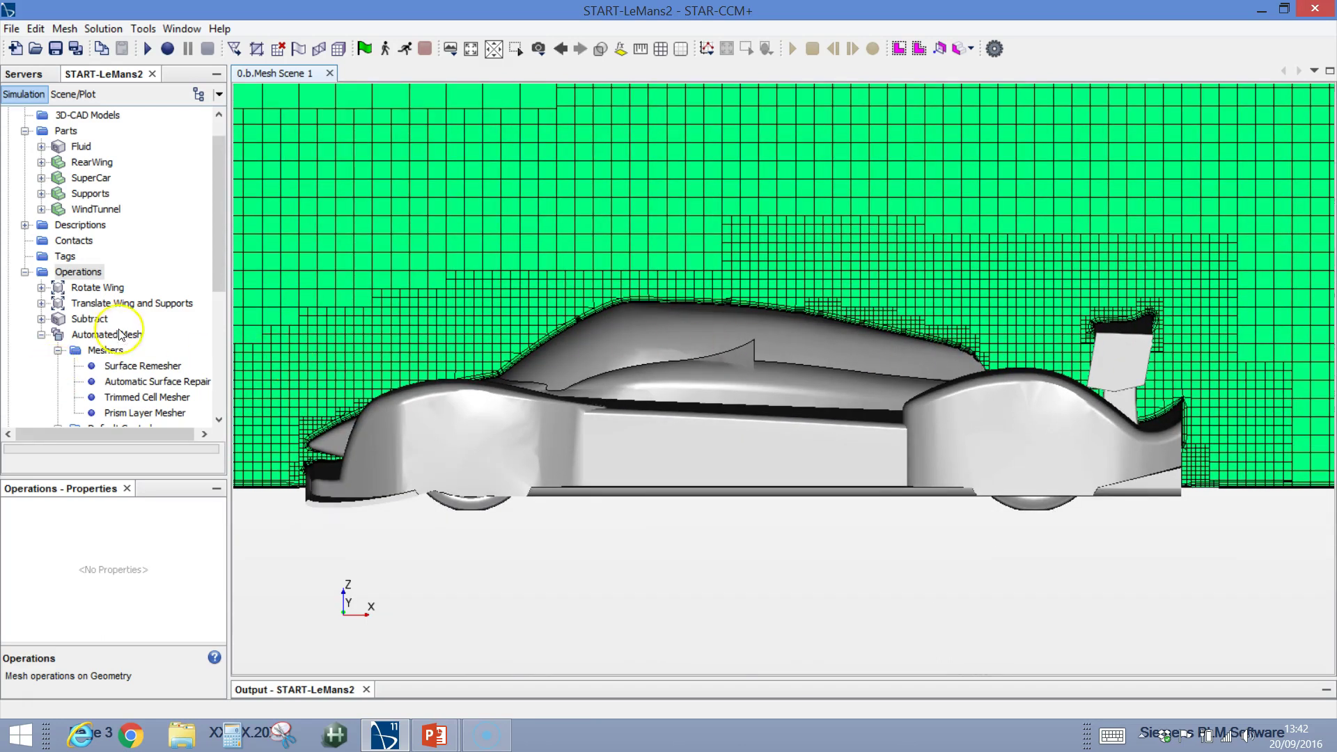
scroll(124, 328, down, 5)
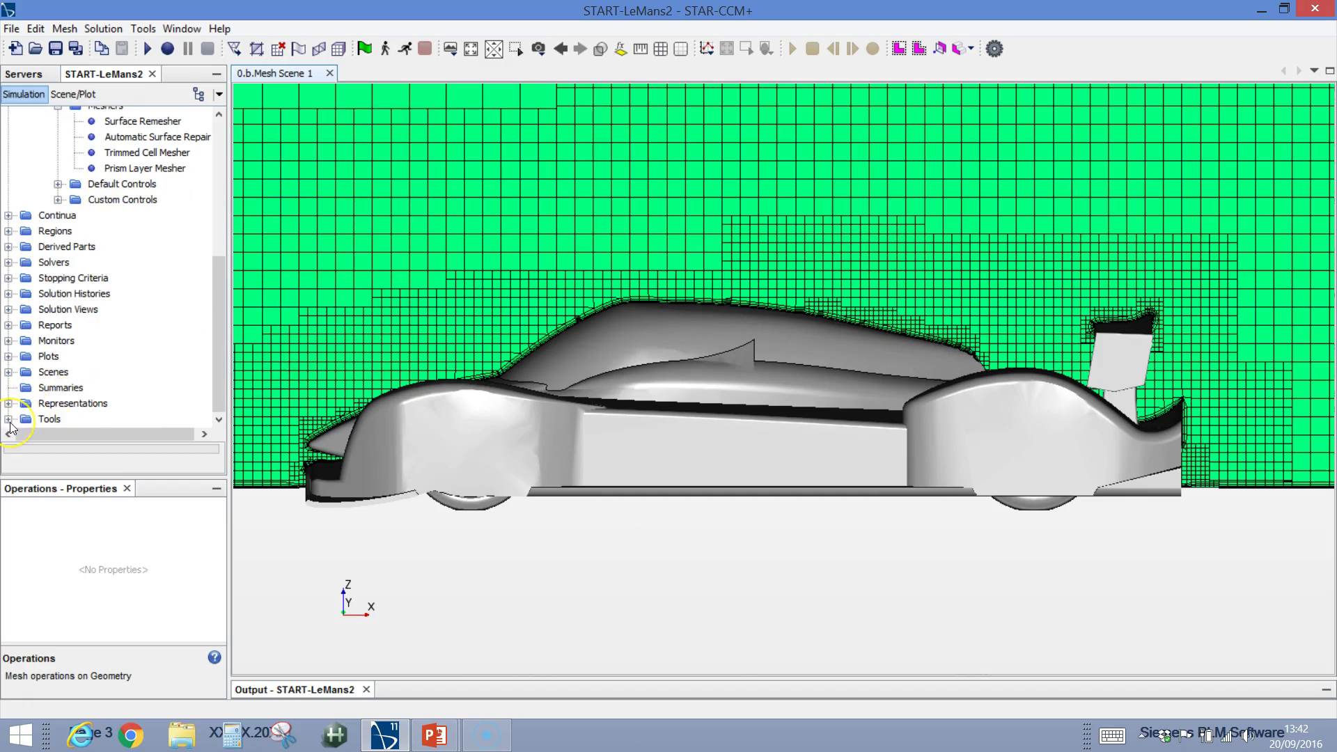
- Apply the Test layout of baseline vs design-change pressure scenes and minimize the Residuals window
click(8, 420)
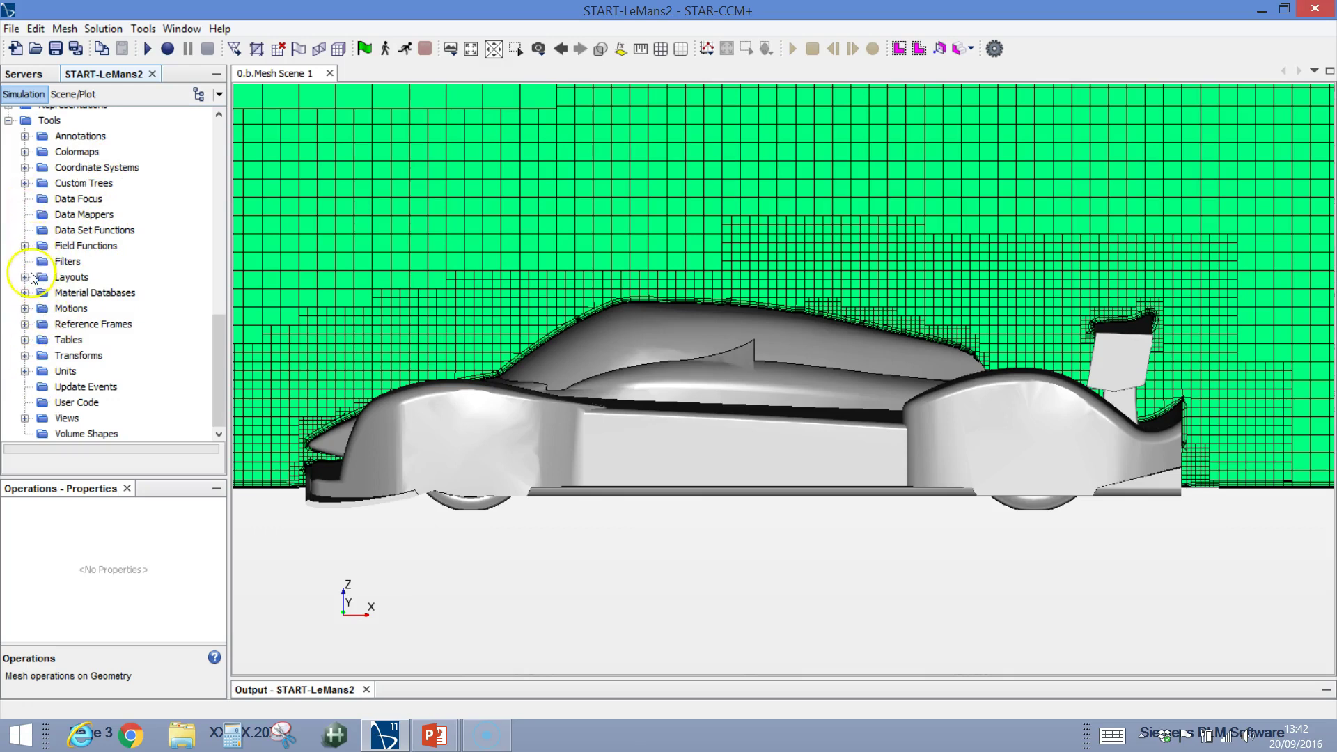
click(26, 278)
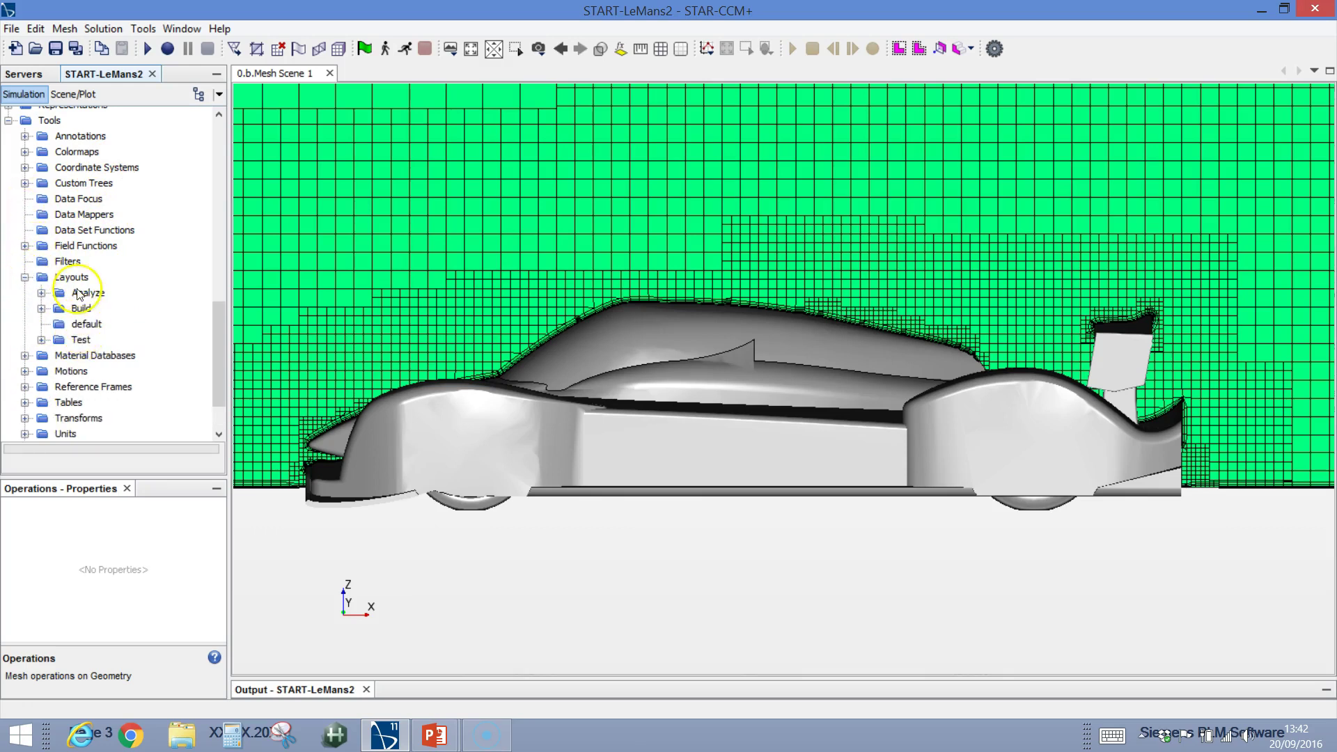
double_click(83, 341)
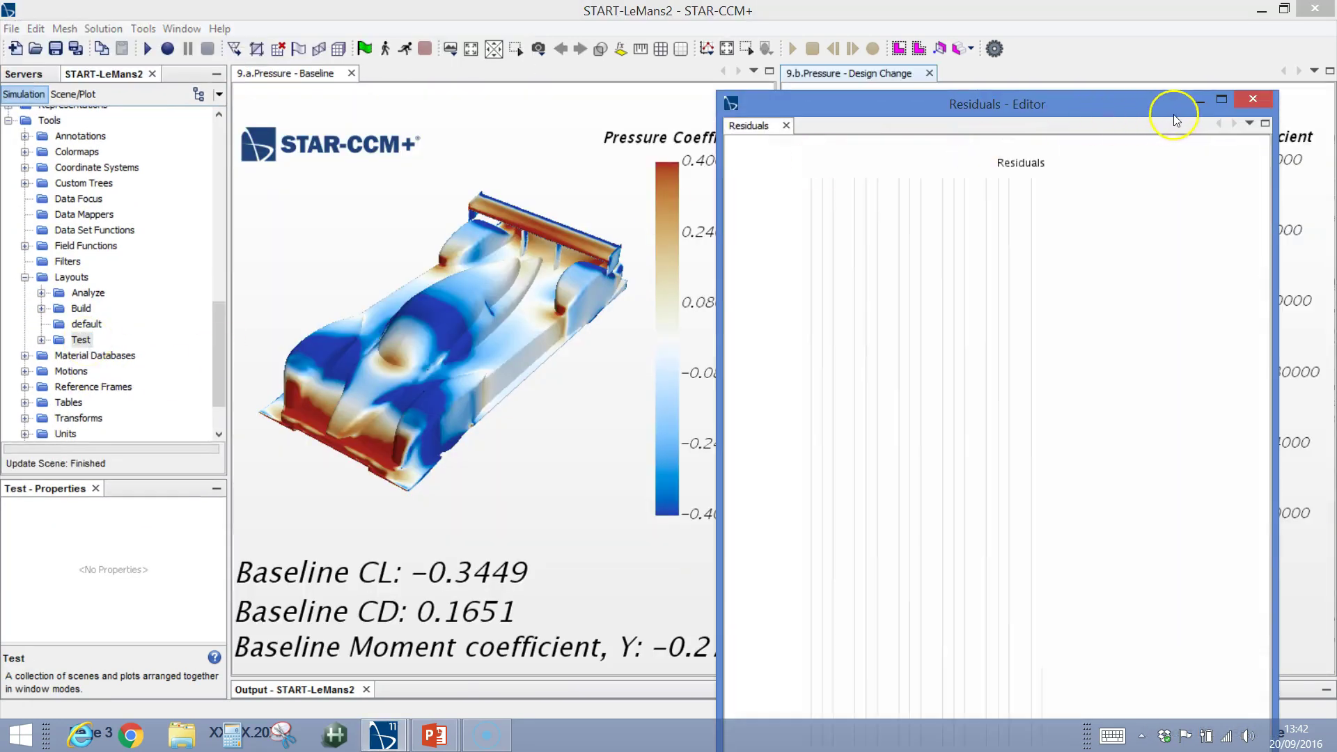
click(1199, 102)
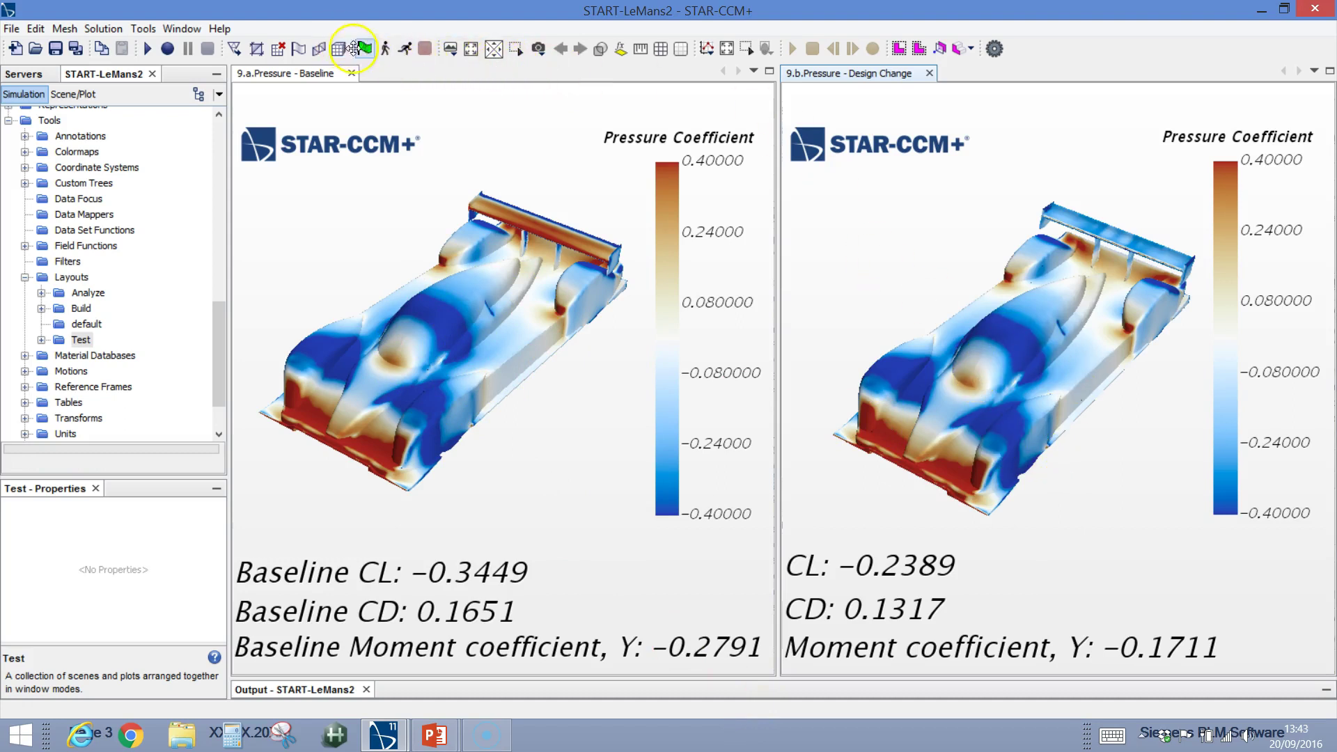
- Run the solver on the redesigned wing case and select the rear wing surface in the scene
click(403, 52)
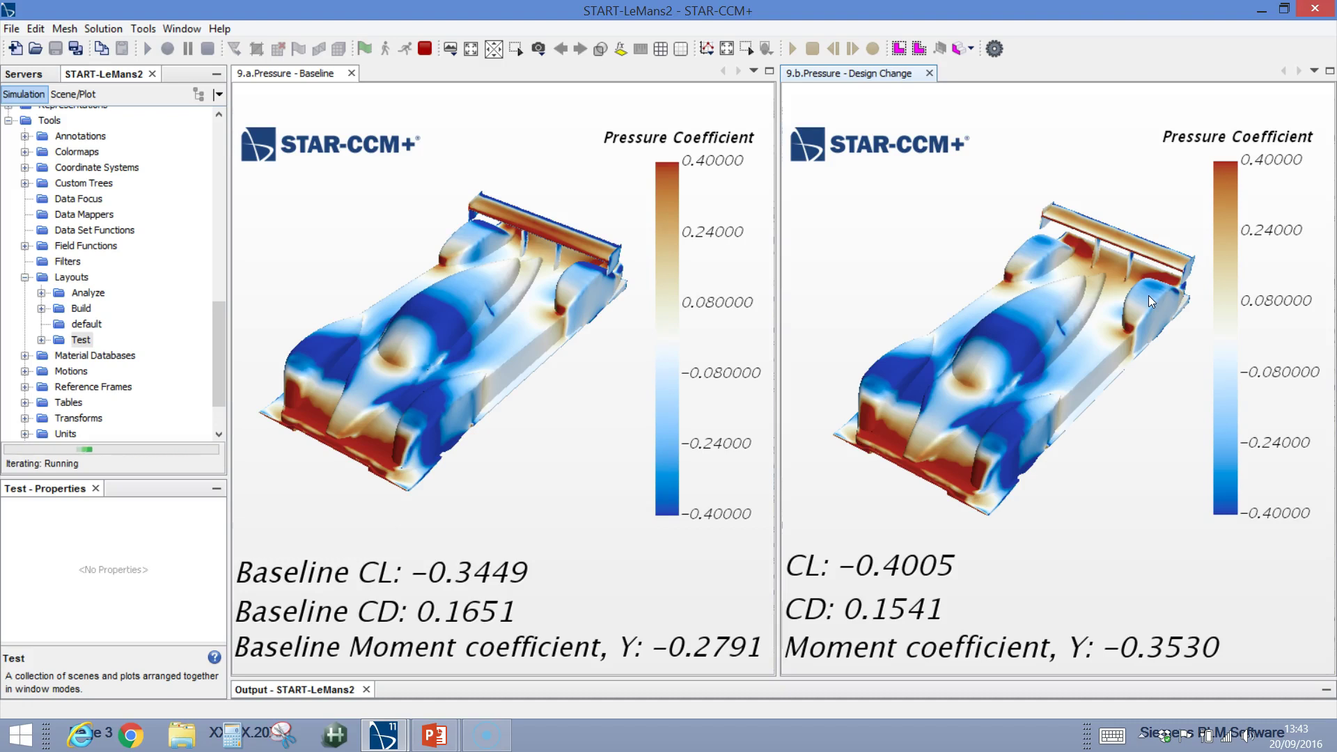
click(1148, 253)
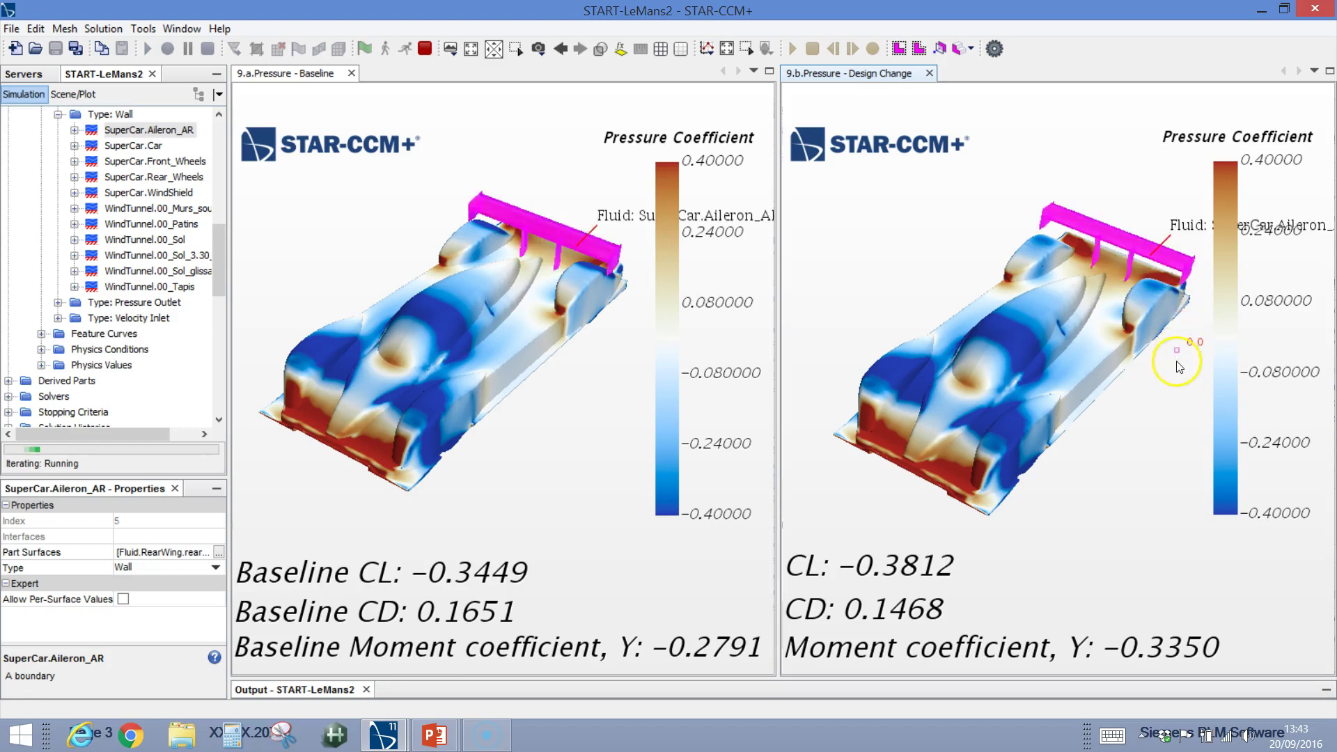
- Select the 9.b.Pressure - Design Change scene and stop iterating at CL −0.3442, CD 0.1418
click(1172, 383)
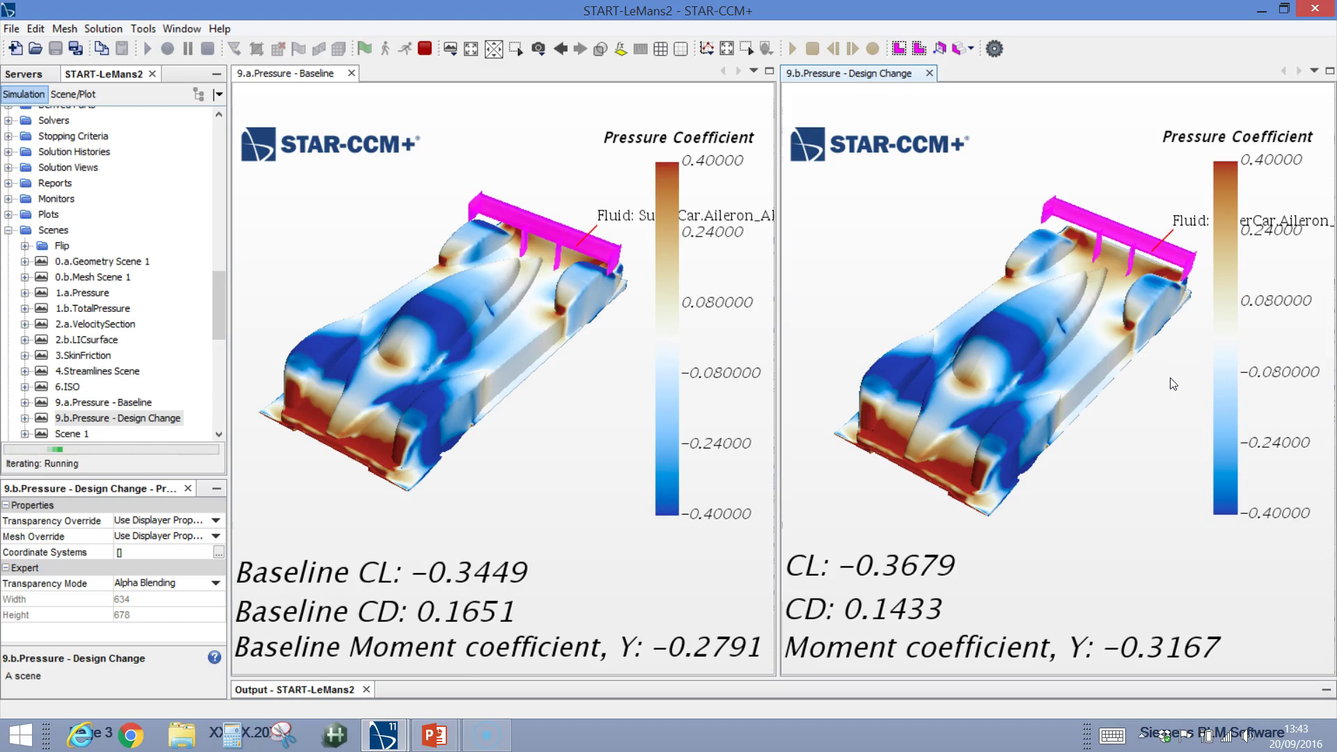
click(1073, 487)
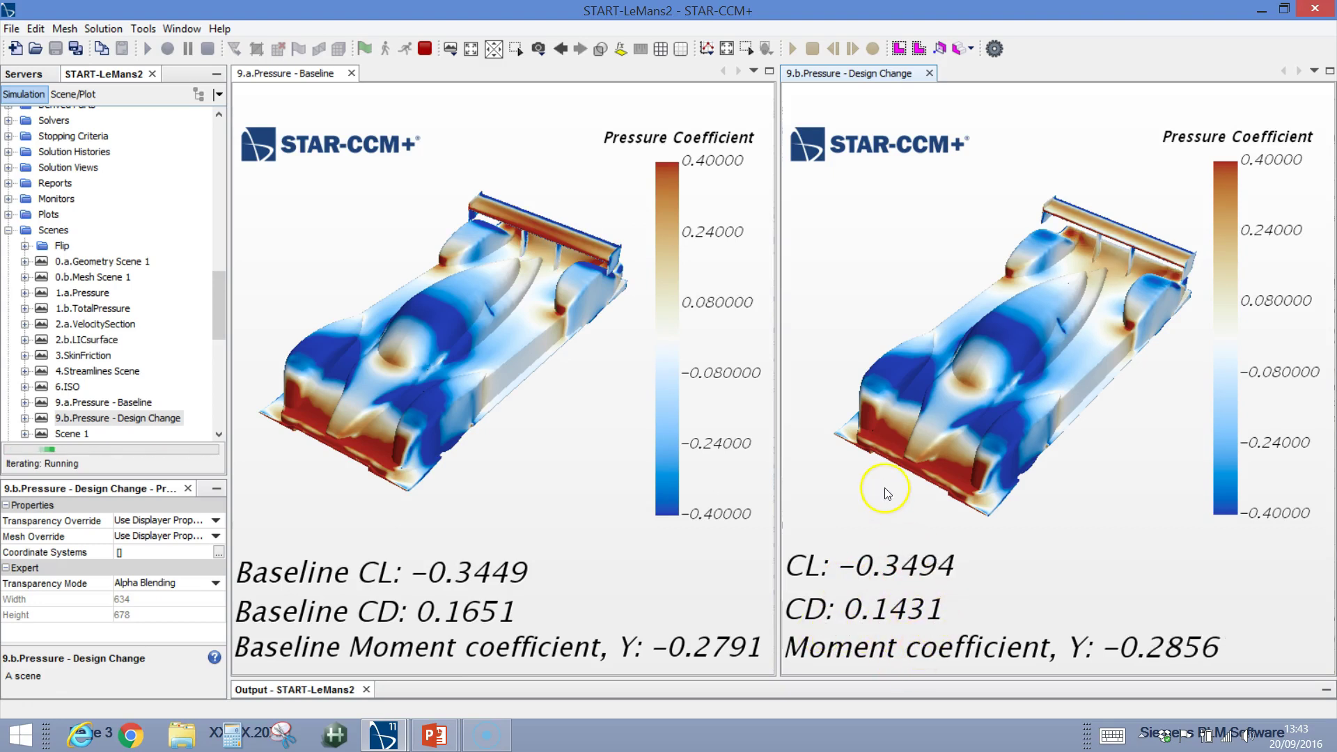
click(424, 49)
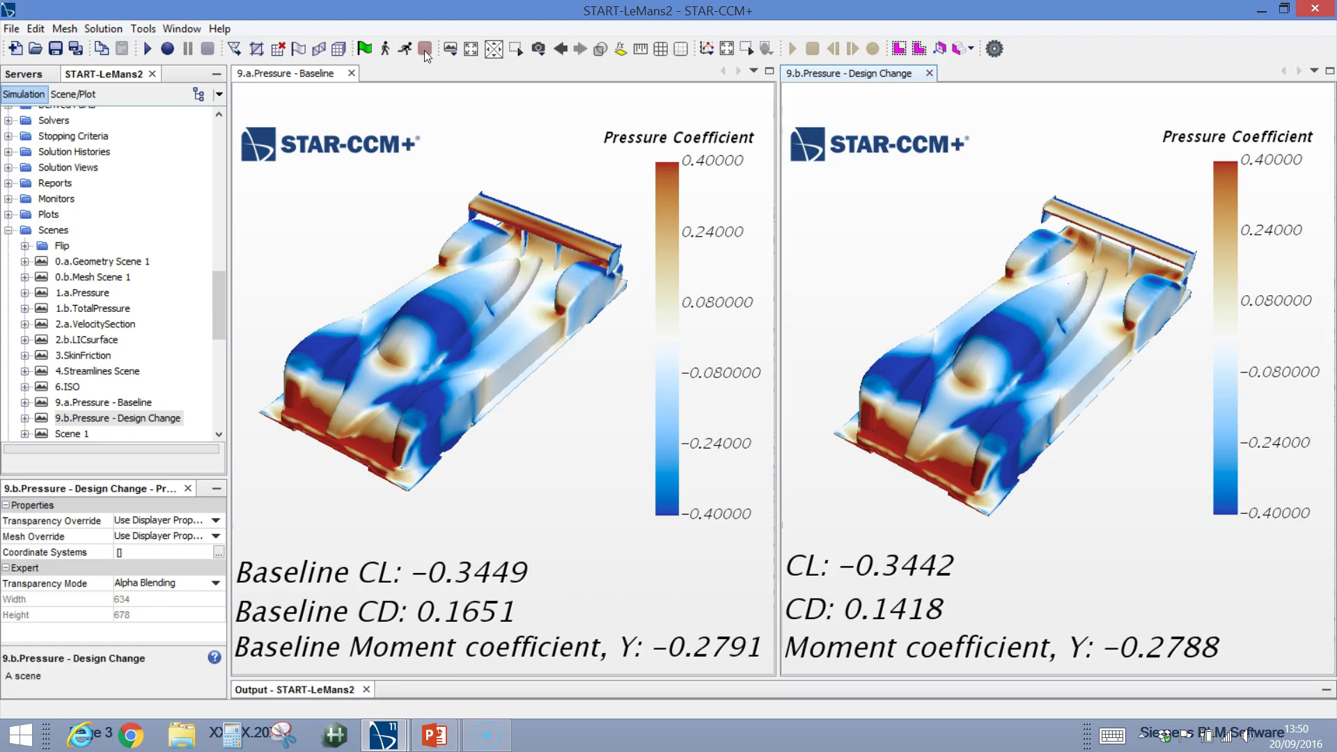
- Bring up the PowerPoint slide show on the Further Design Exploration slide
click(177, 686)
key(alt+Tab)
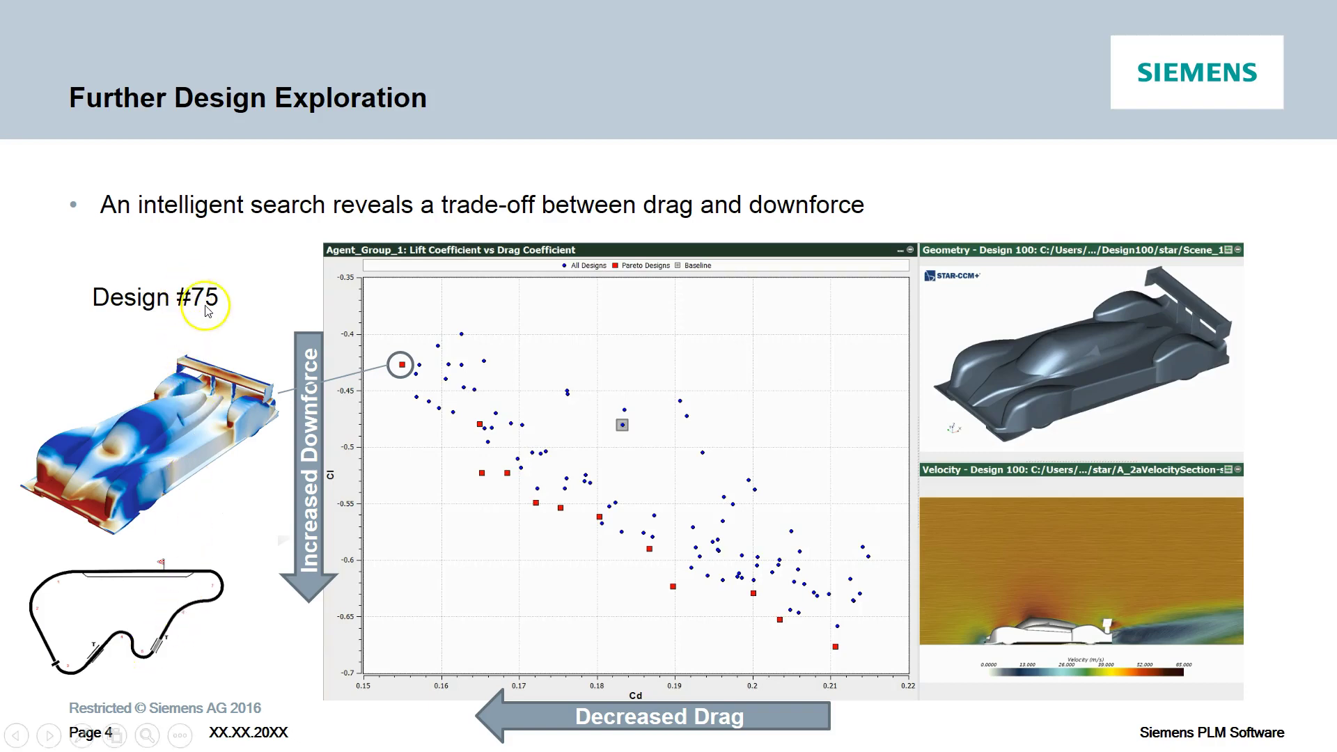
- Advance the slide so the lift-versus-drag chart populates and the Design #75 callout appears
mouse_move(337, 370)
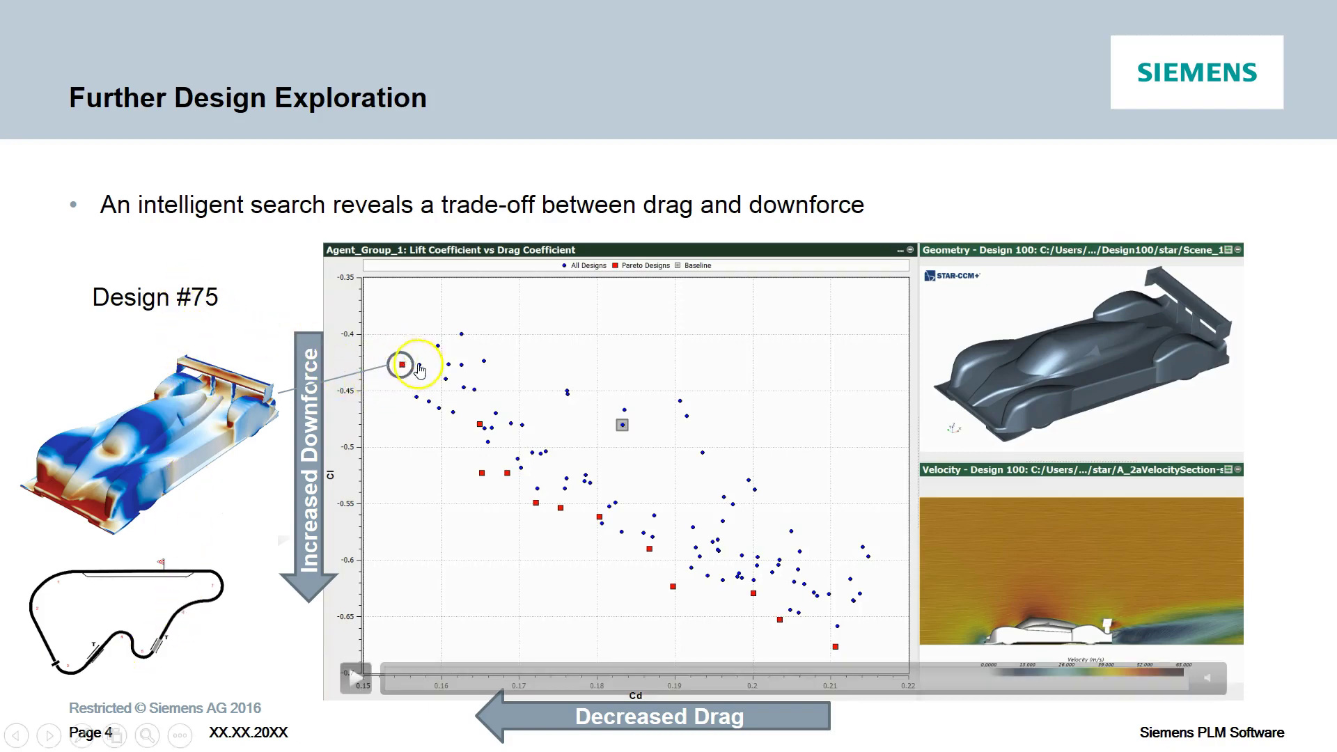